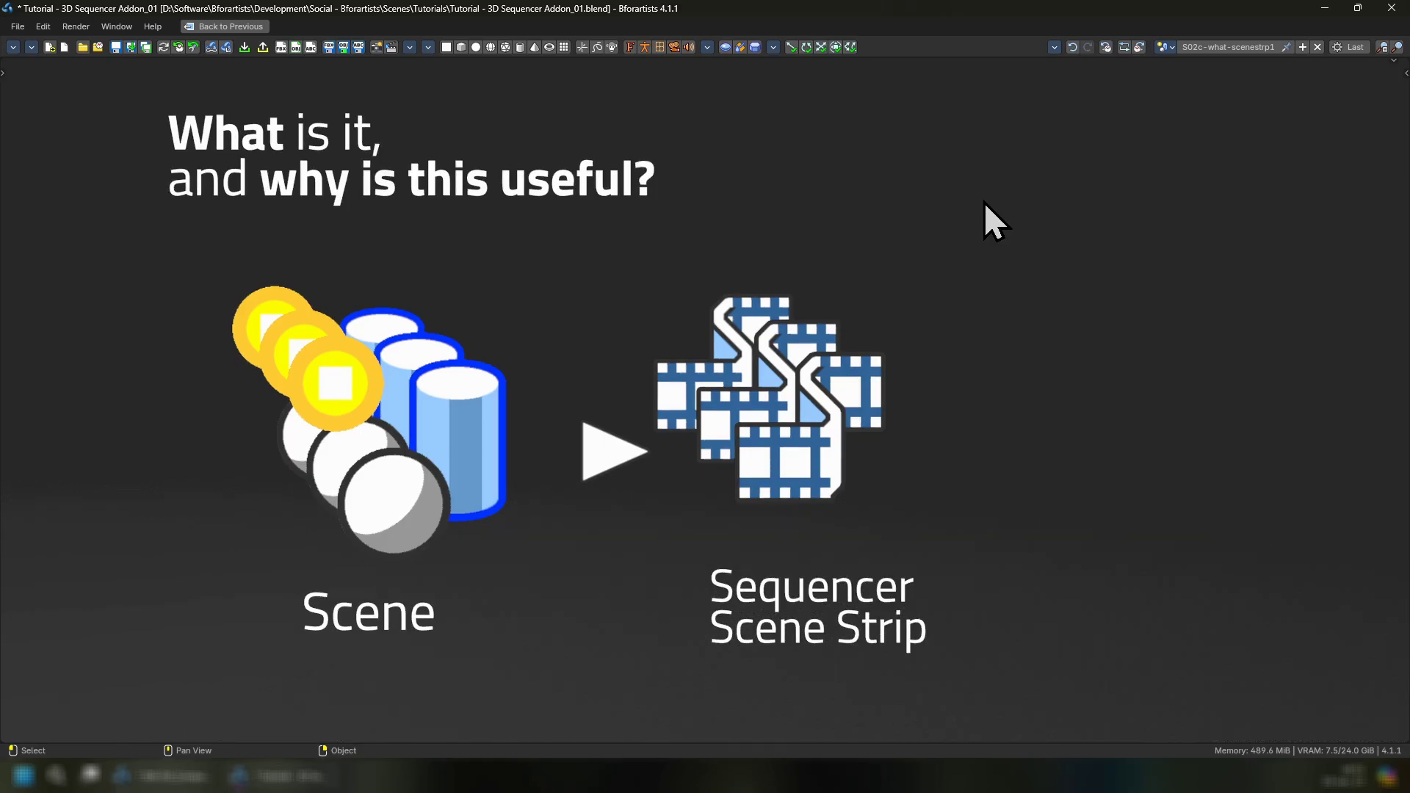
# Advance to the 3D Sequencer slide and scrub the playhead from 01:05 to 01:17.
pyautogui.press('space')
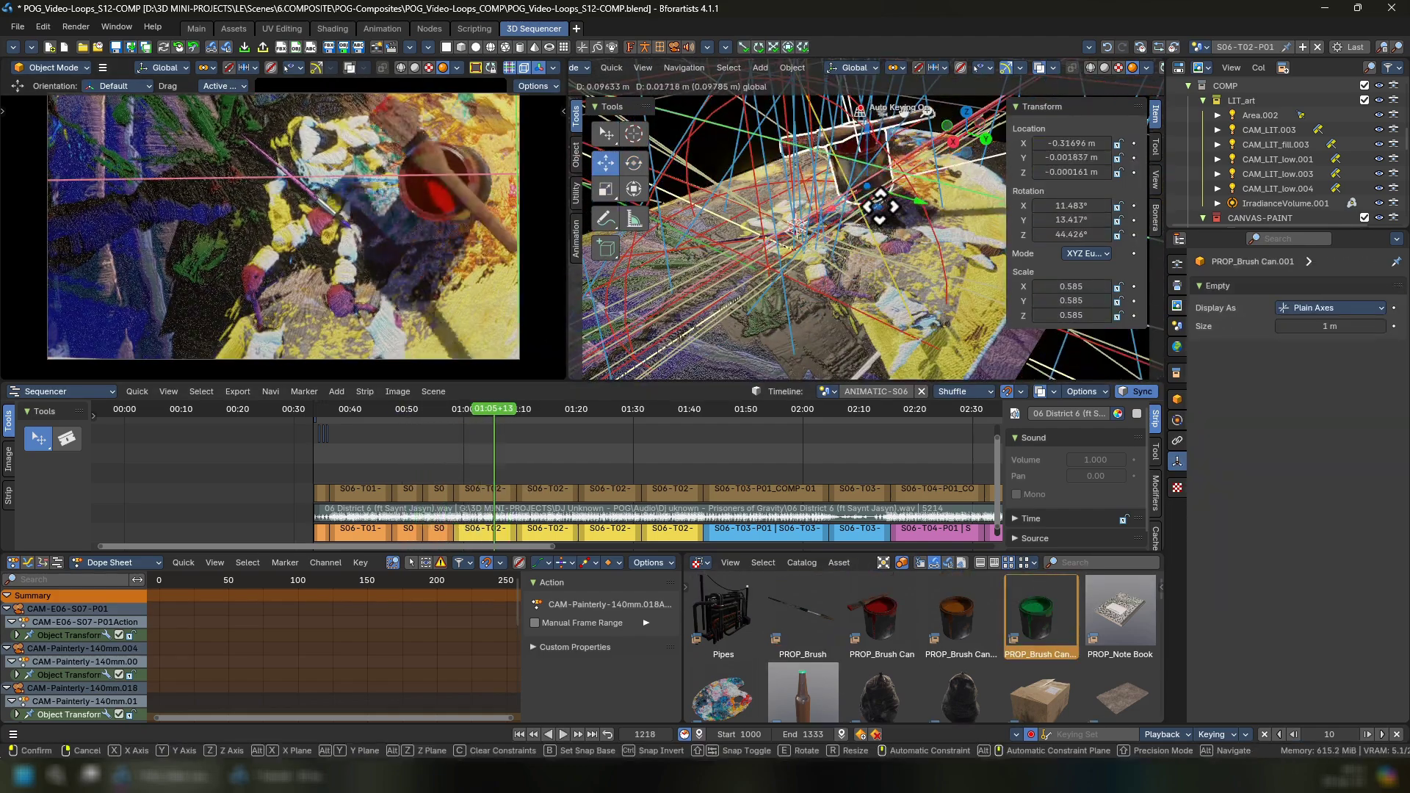
pyautogui.moveTo(920, 188); pyautogui.dragTo(929, 164)
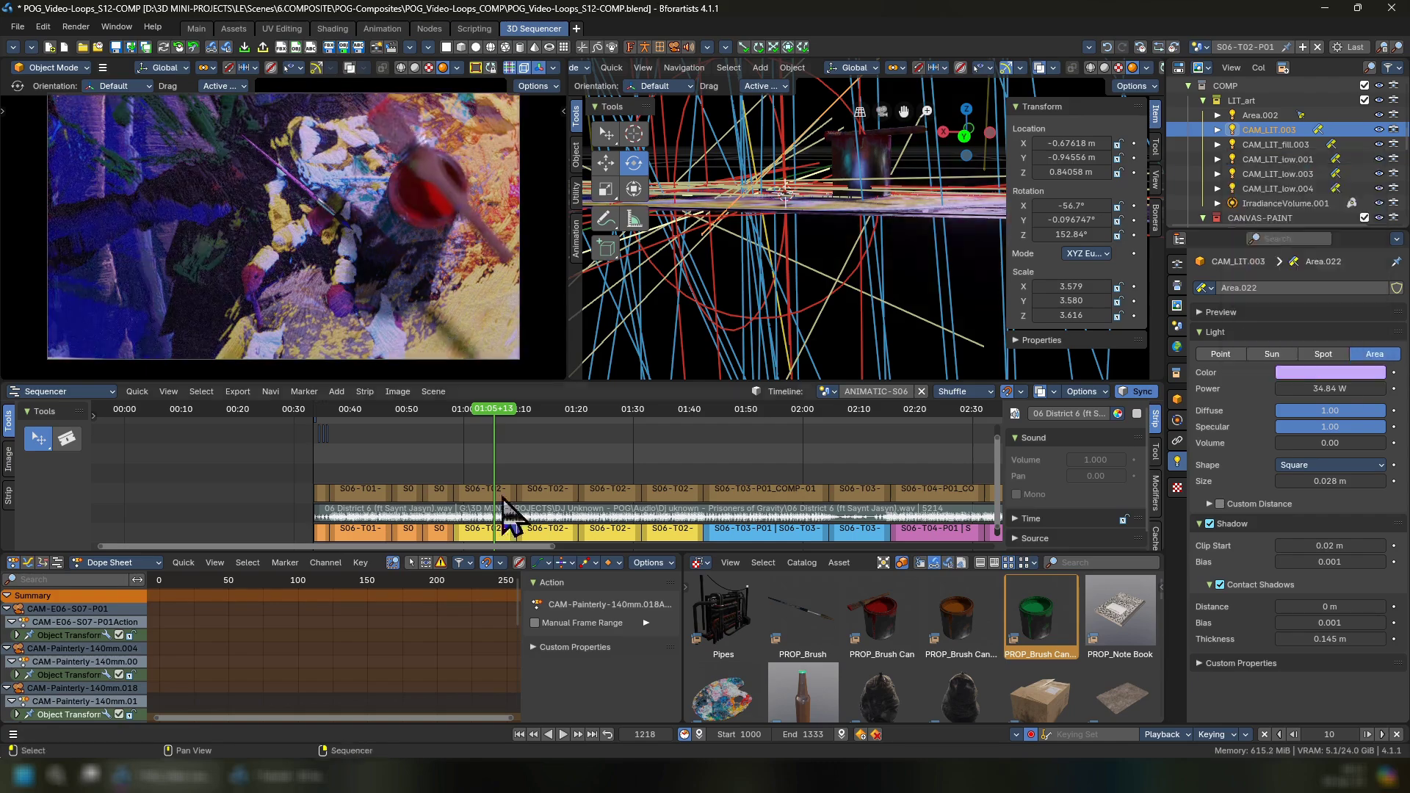
pyautogui.moveTo(488, 489); pyautogui.dragTo(573, 476)
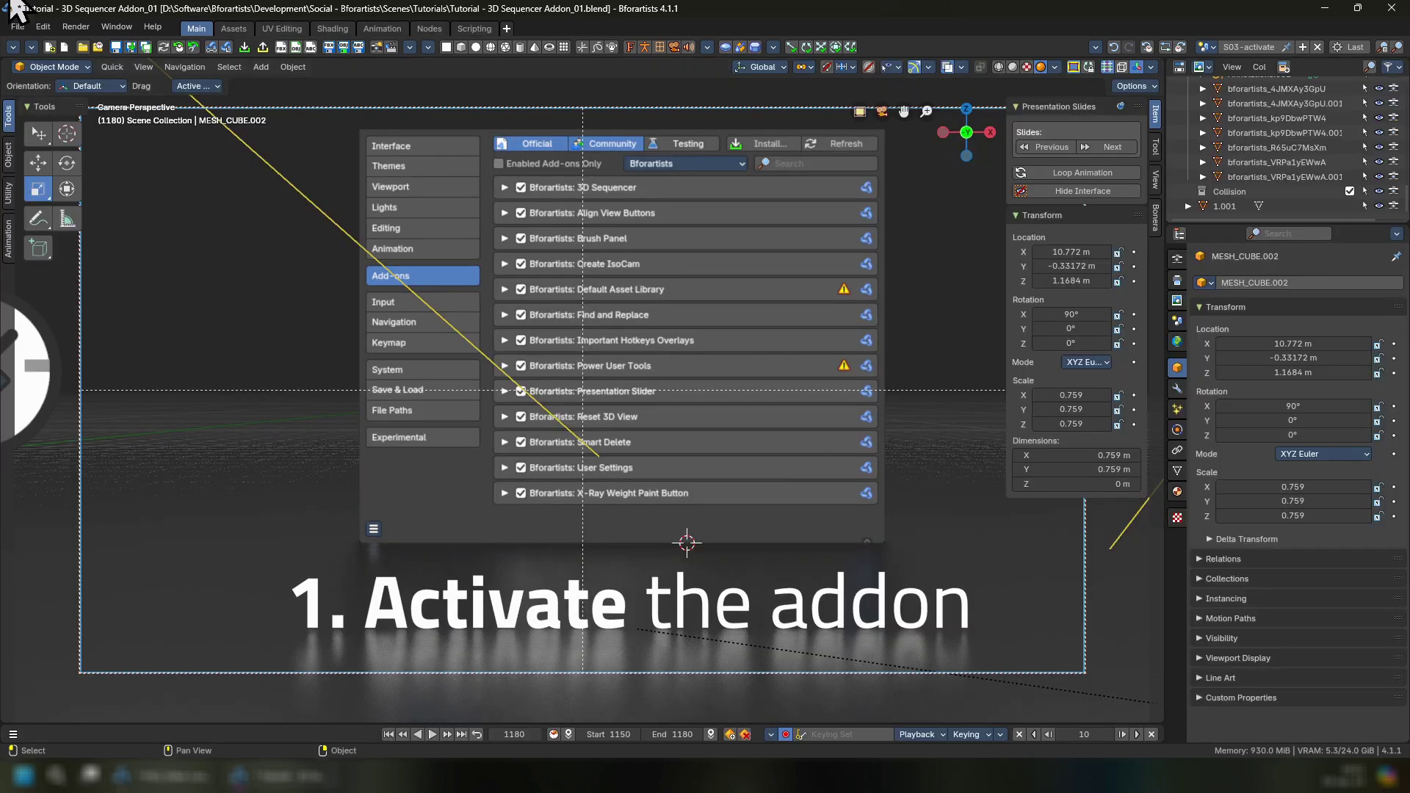
# In Preferences, filter add-ons to the Bforartists category to check 3D Sequencer is enabled.
pyautogui.click(44, 27)
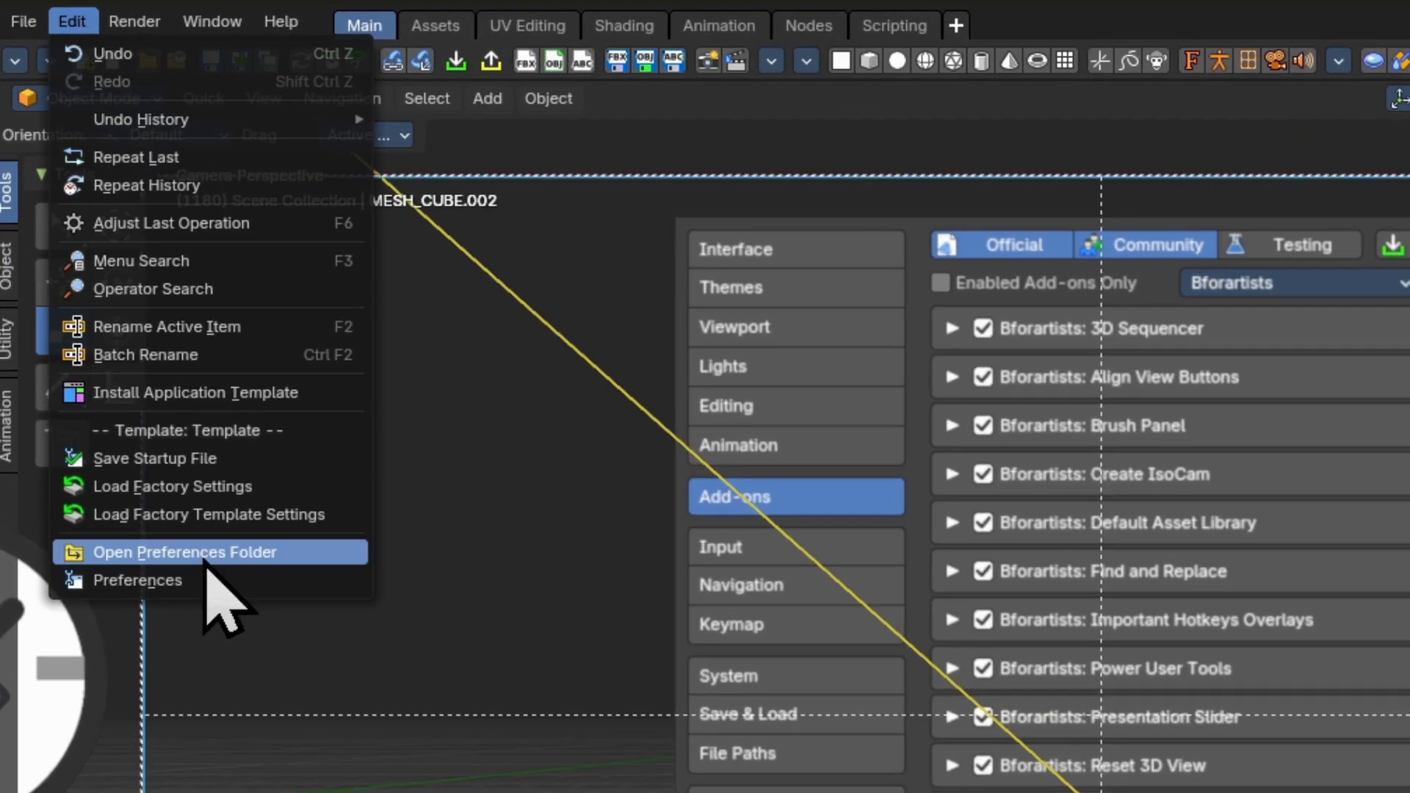
pyautogui.click(205, 577)
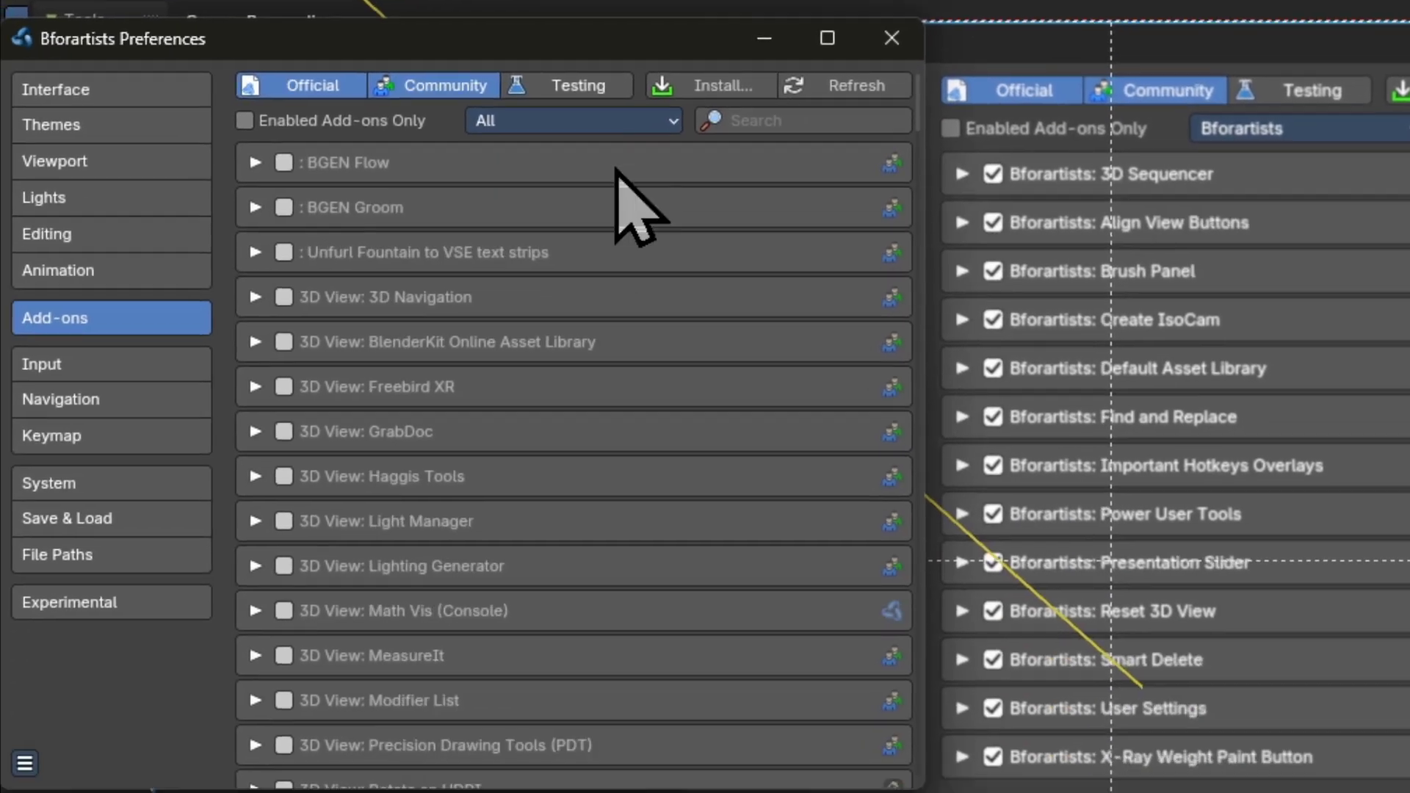
pyautogui.click(617, 101)
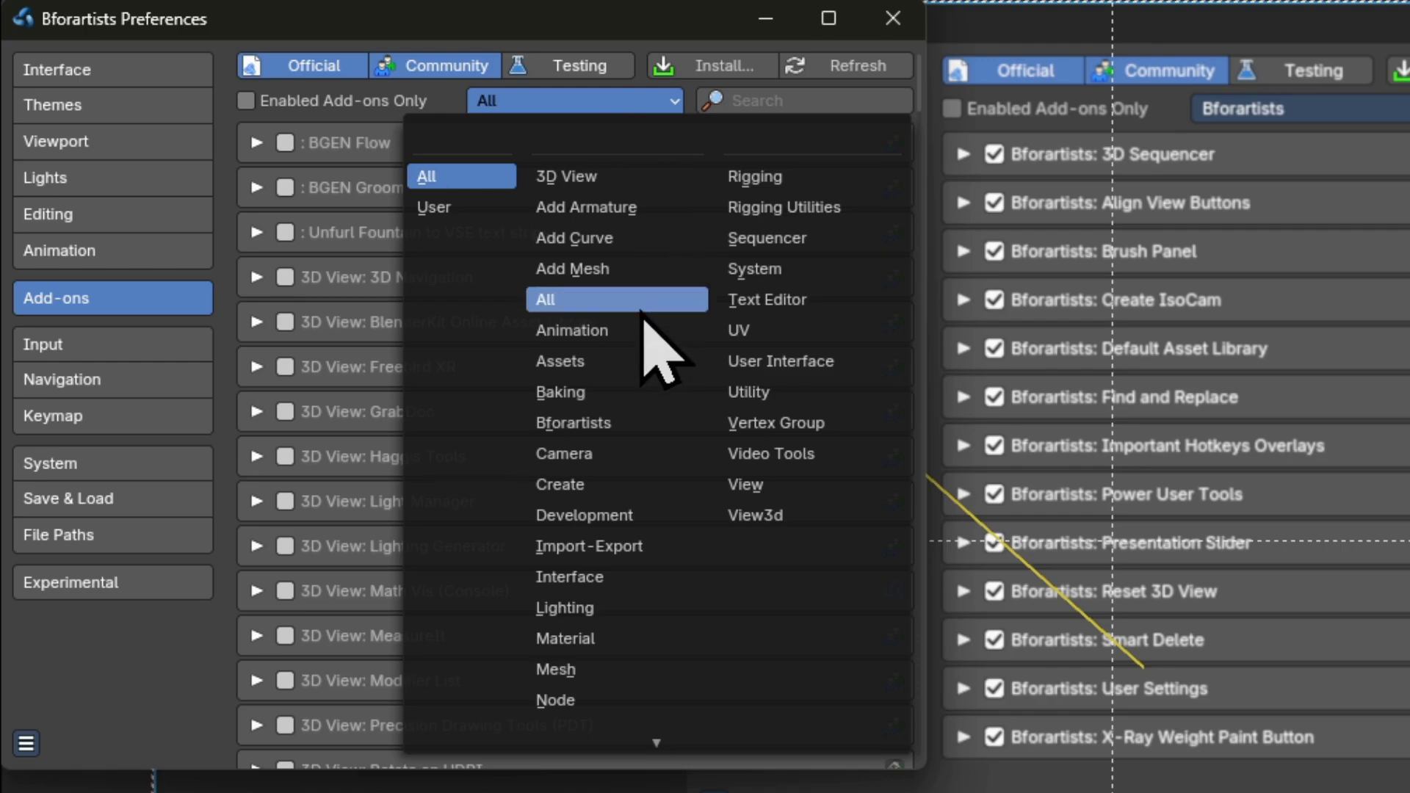
pyautogui.click(617, 422)
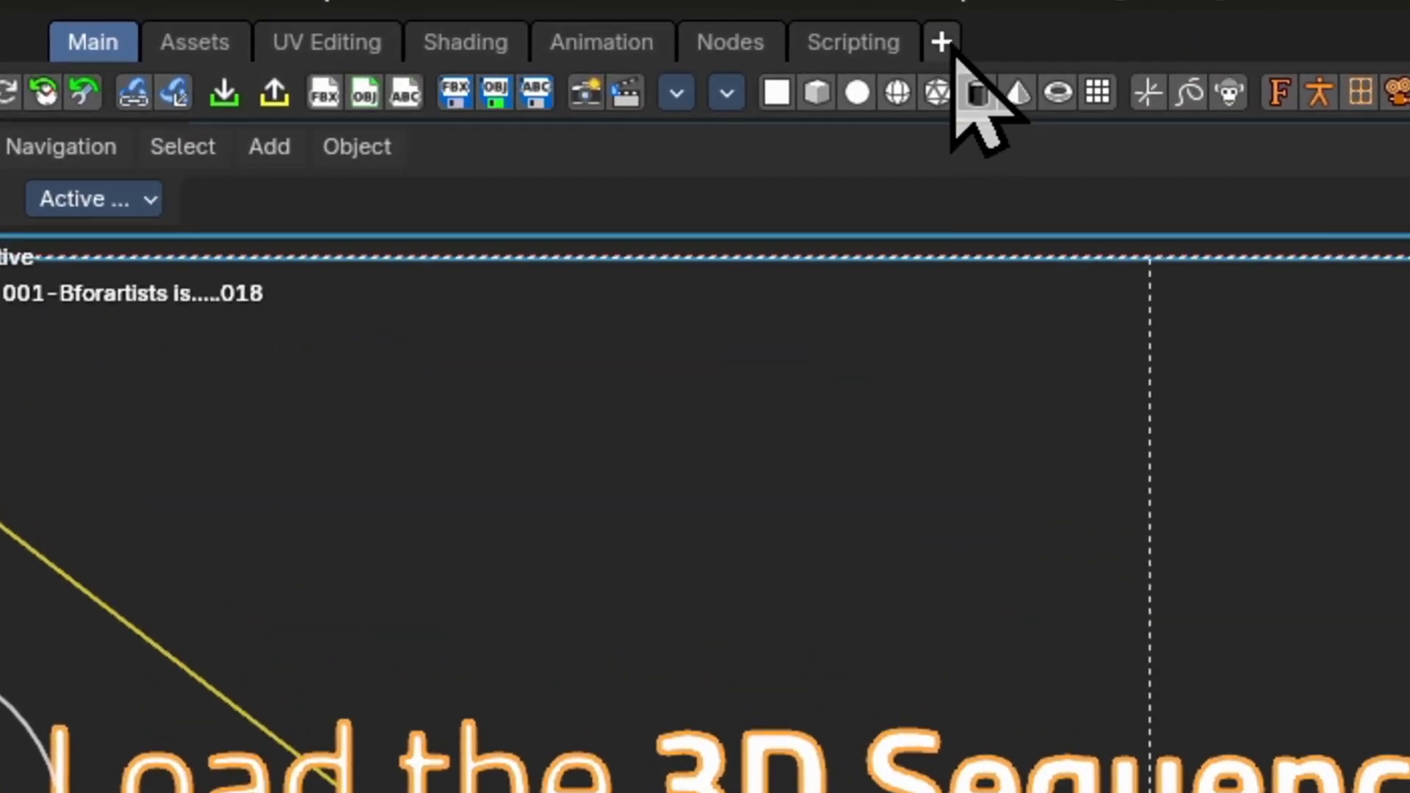
# Add the 3D Sequencer workspace tab from the Video Editing templates.
pyautogui.click(945, 46)
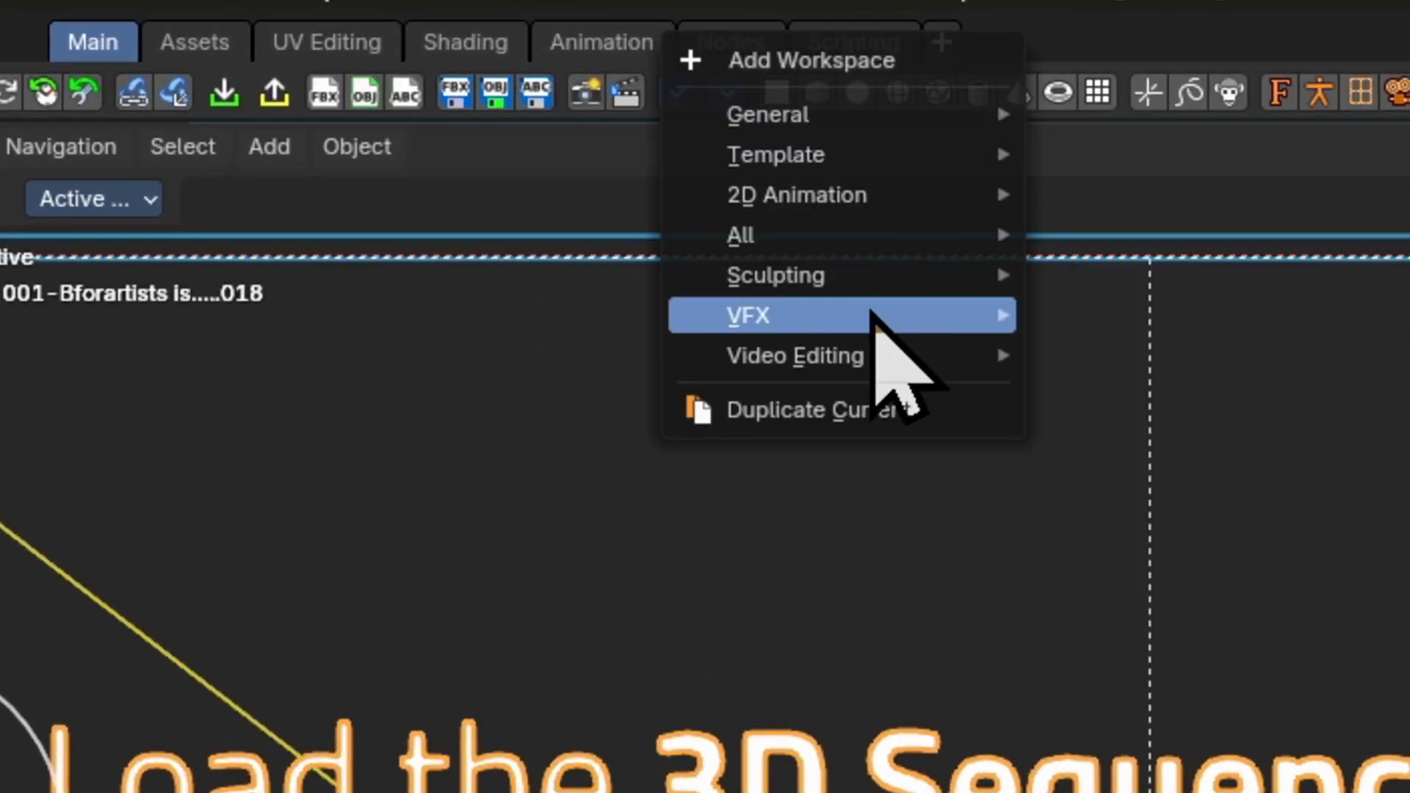
pyautogui.moveTo(402, 359)
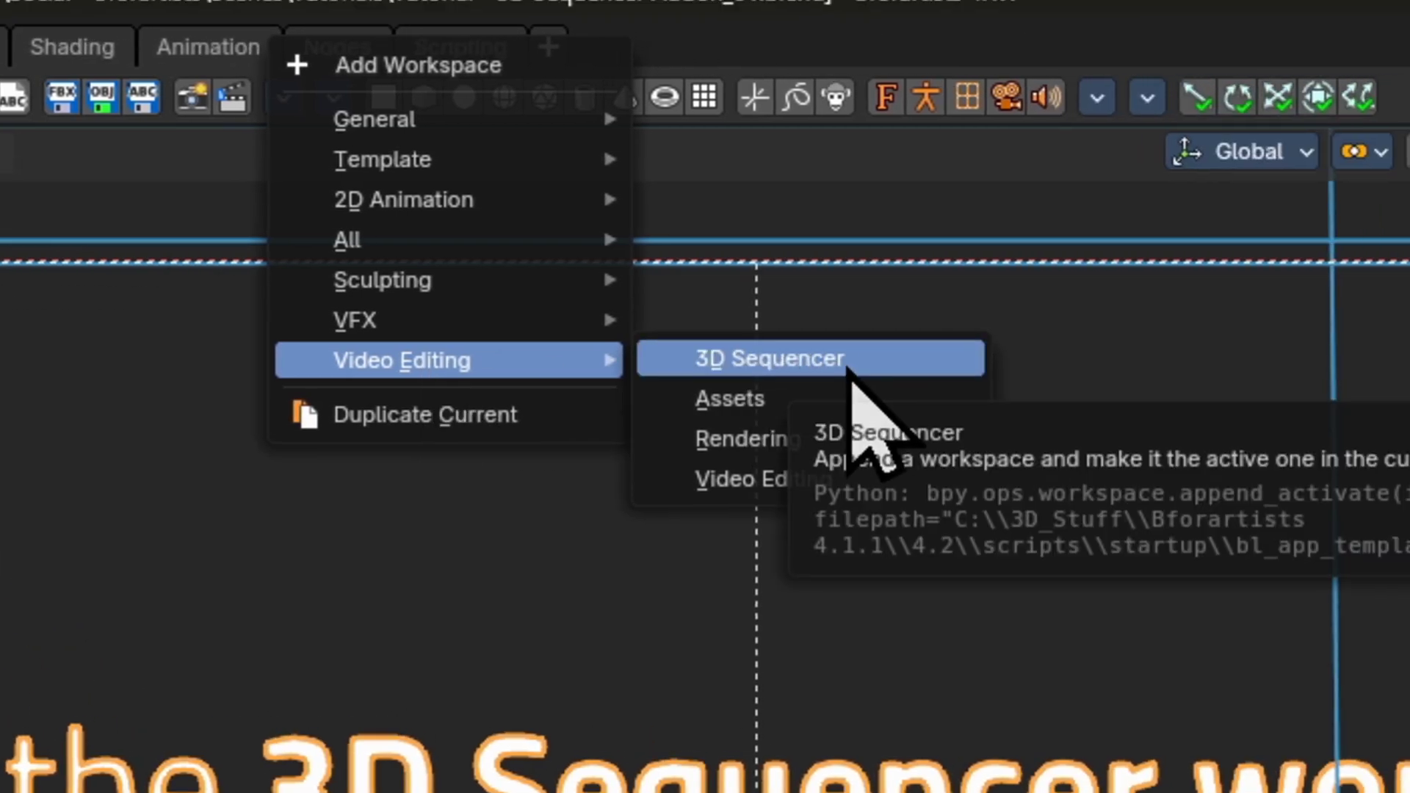
pyautogui.click(850, 365)
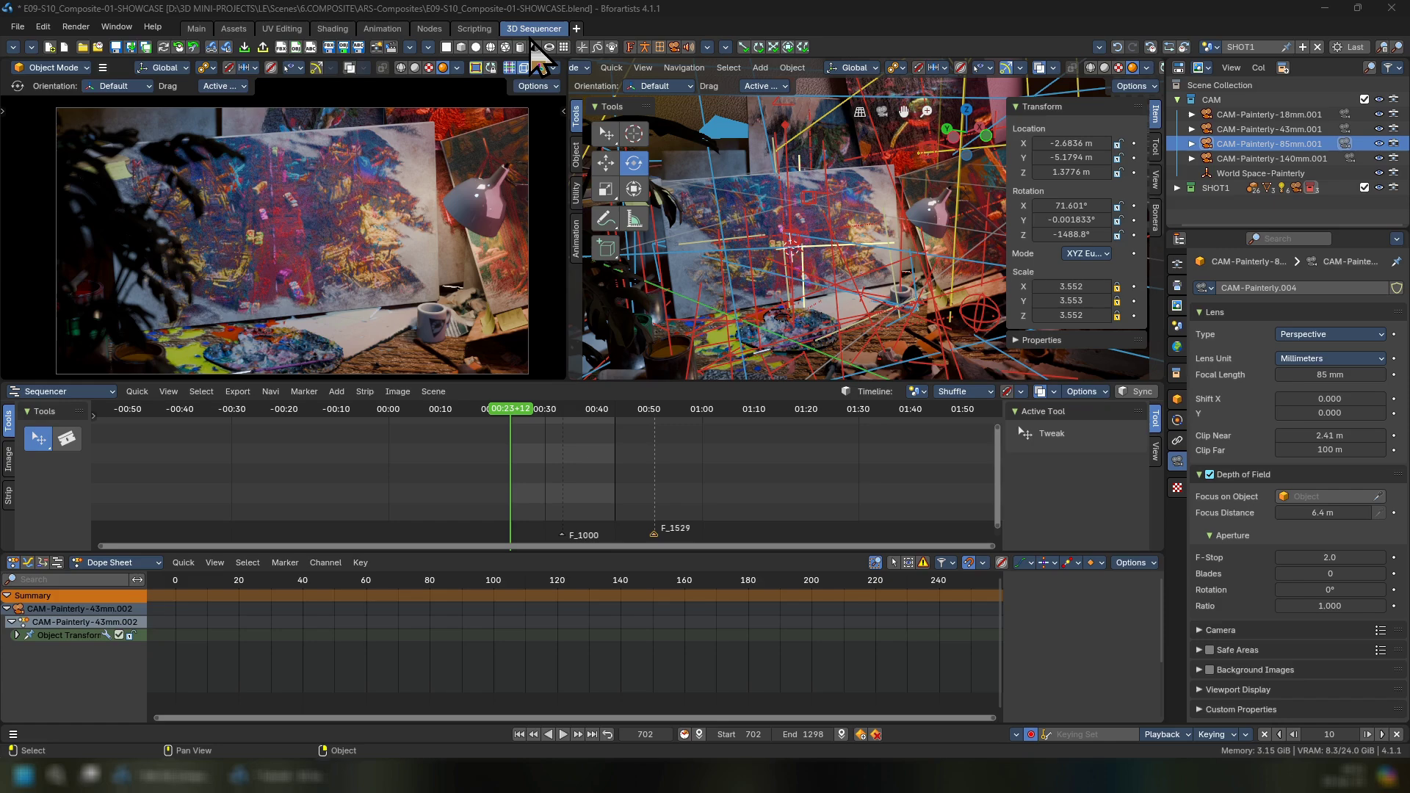
# Make the properties area an Outliner of scenes, then bring up SHOT1's New Scene options.
pyautogui.moveTo(843, 350); pyautogui.dragTo(365, 63)
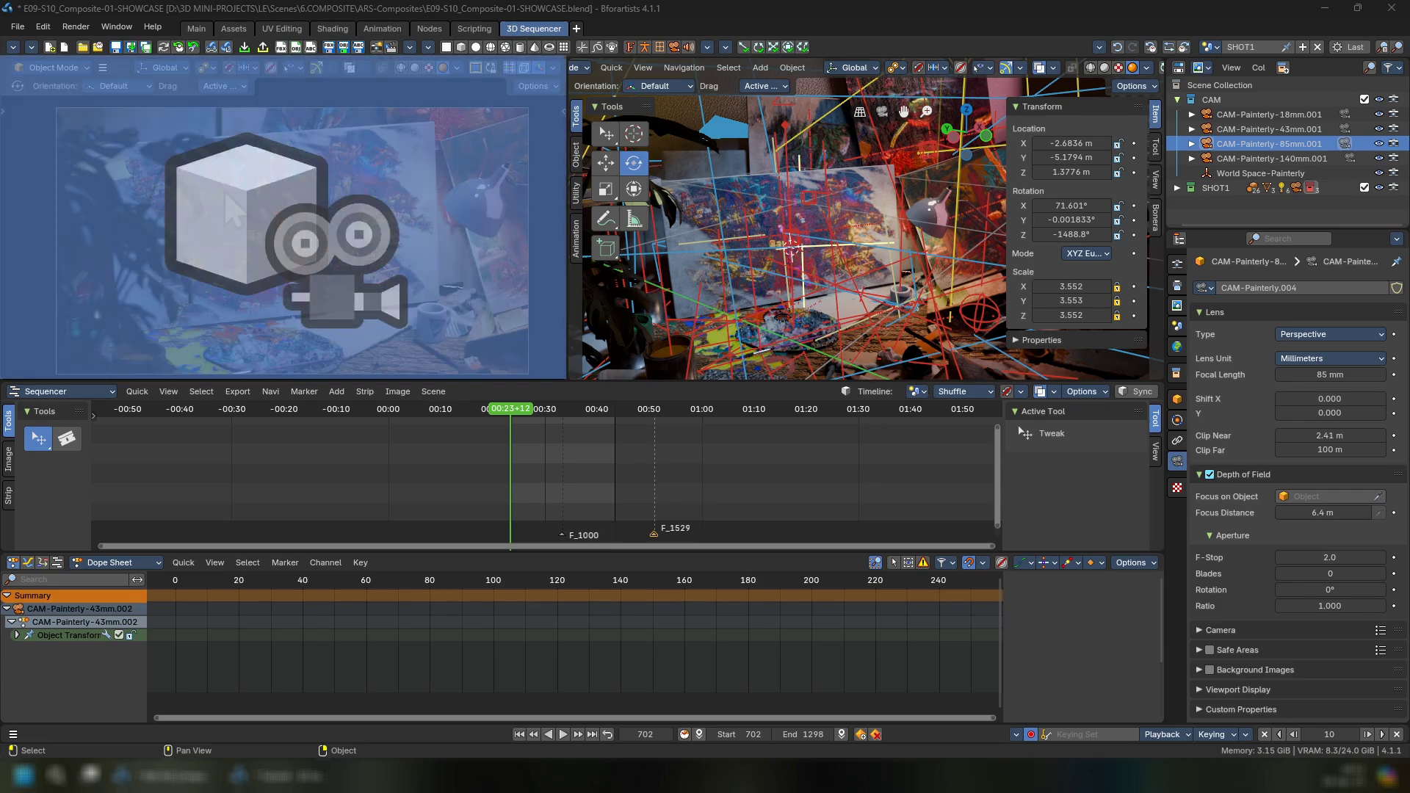
pyautogui.moveTo(229, 205); pyautogui.dragTo(299, 276)
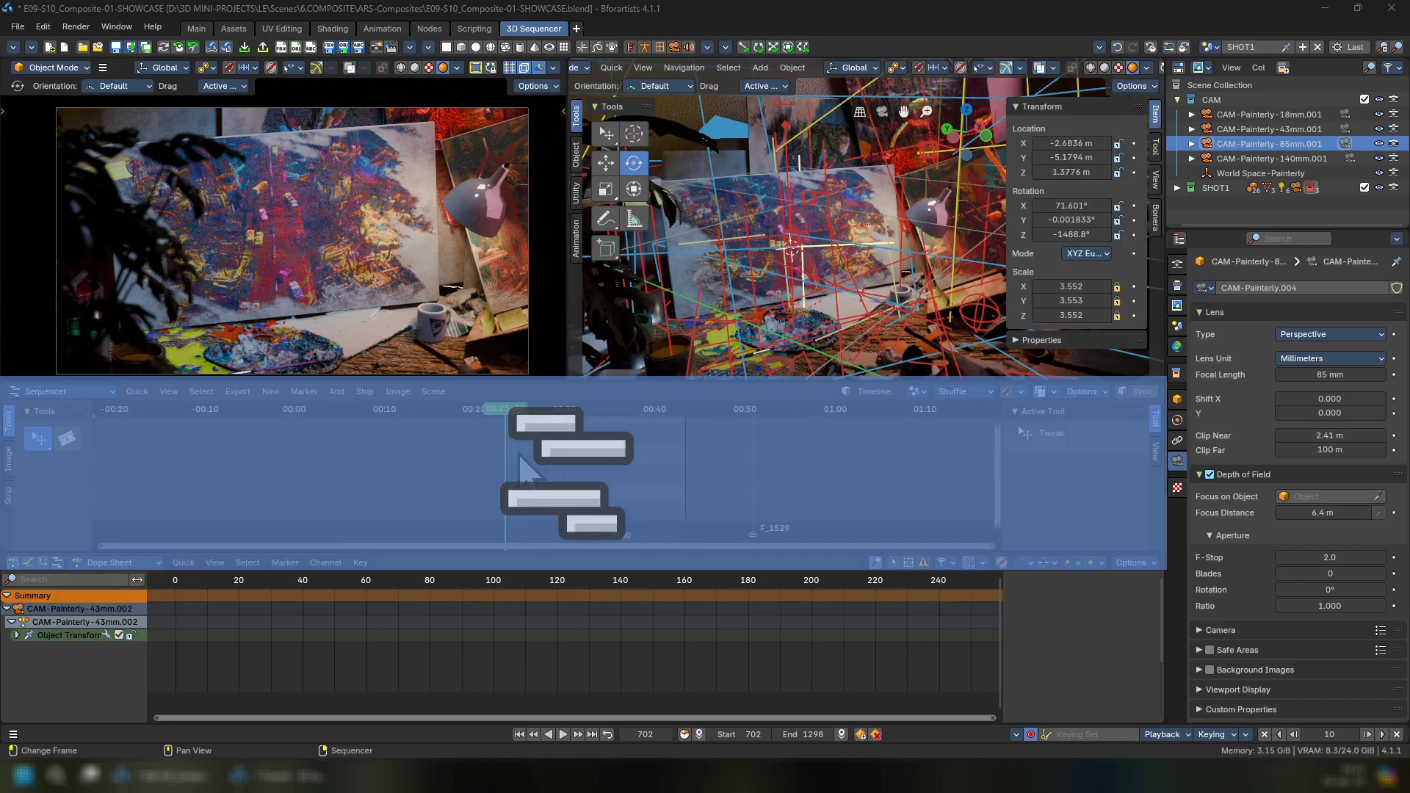
pyautogui.moveTo(860, 275)
pyautogui.mouseDown()
pyautogui.moveTo(519, 454)
pyautogui.moveTo(373, 594)
pyautogui.mouseUp()
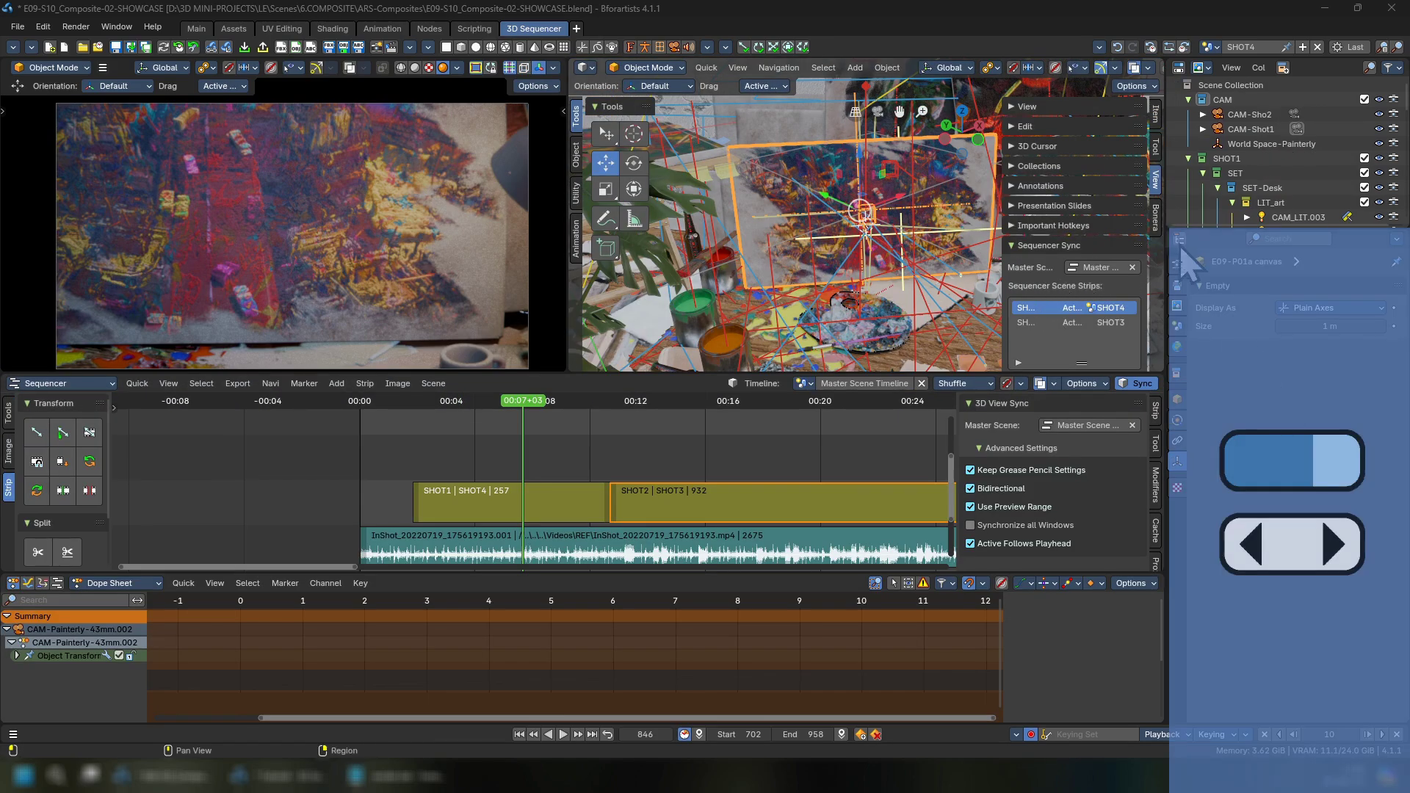
pyautogui.moveTo(1180, 245); pyautogui.dragTo(1182, 251)
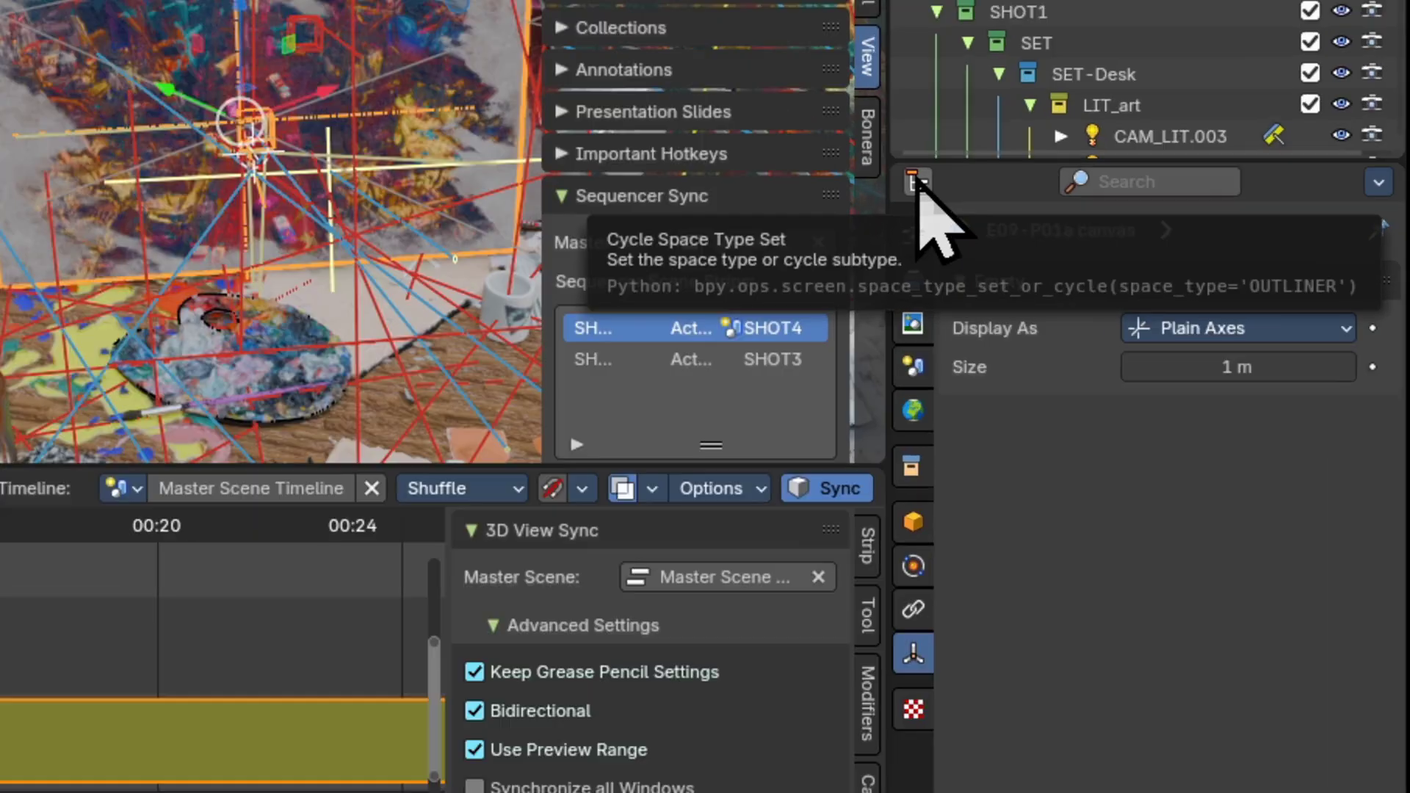
pyautogui.click(1181, 239)
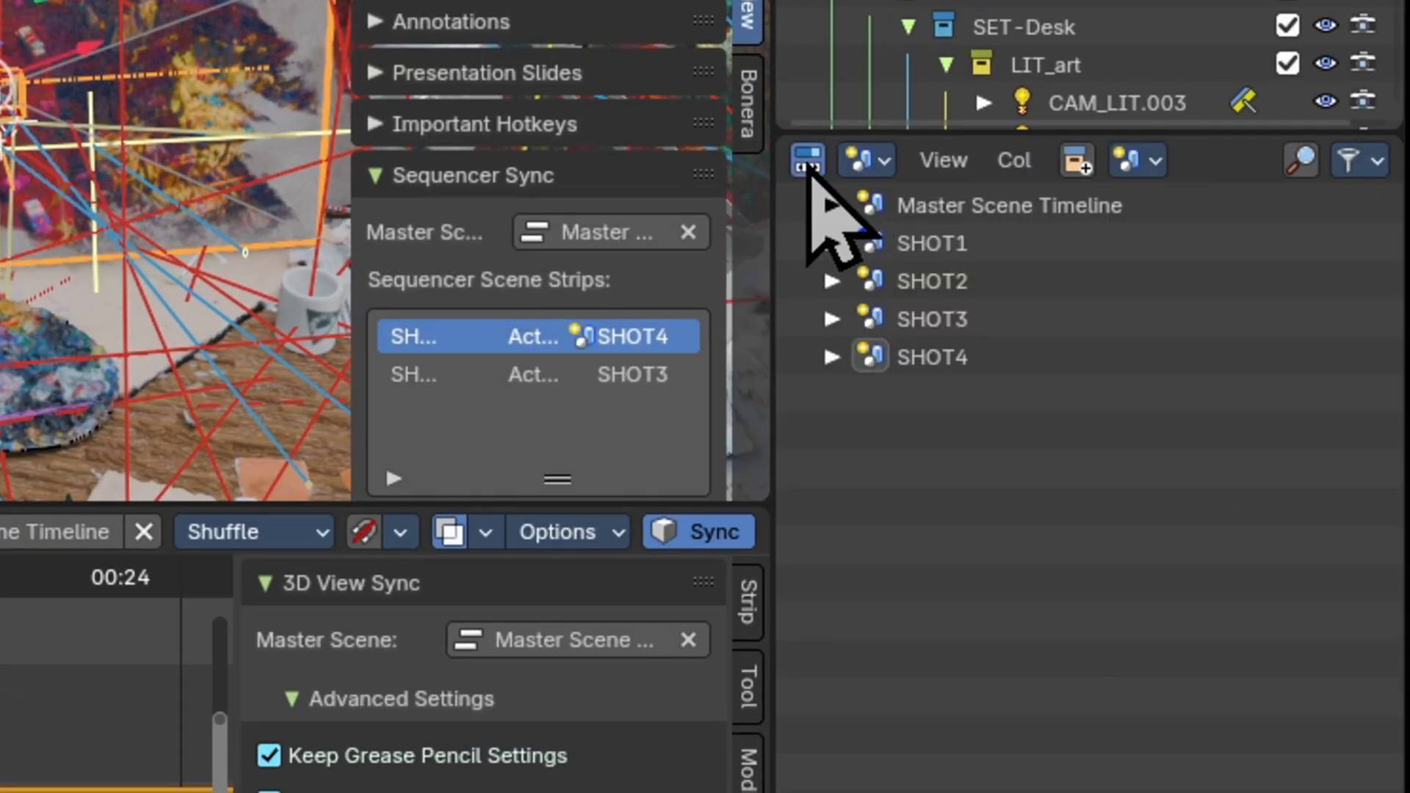
pyautogui.keyDown('ctrl'); pyautogui.scroll(-1, 810, 166); pyautogui.keyUp('ctrl')
pyautogui.keyDown('ctrl'); pyautogui.scroll(1, 812, 176); pyautogui.keyUp('ctrl')
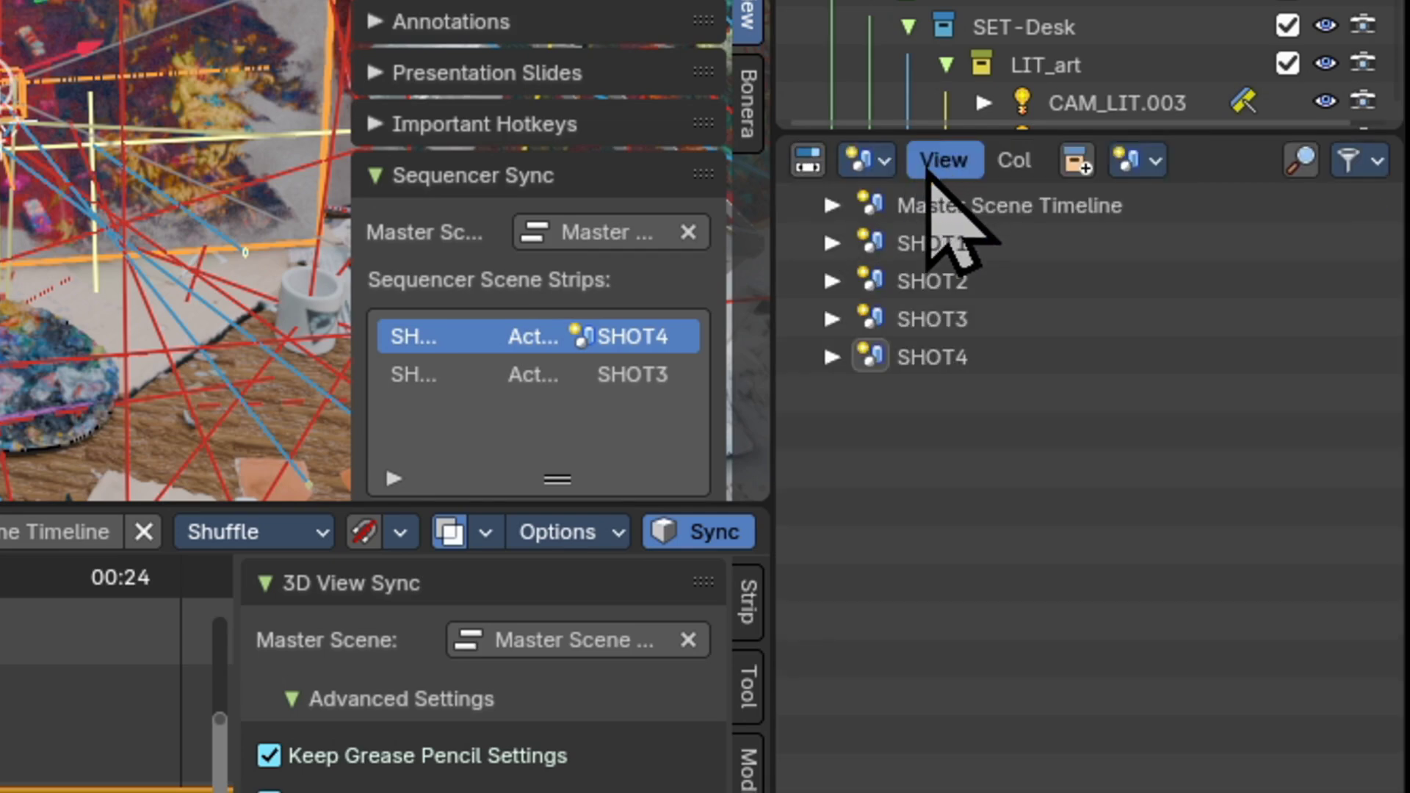
pyautogui.rightClick(931, 239)
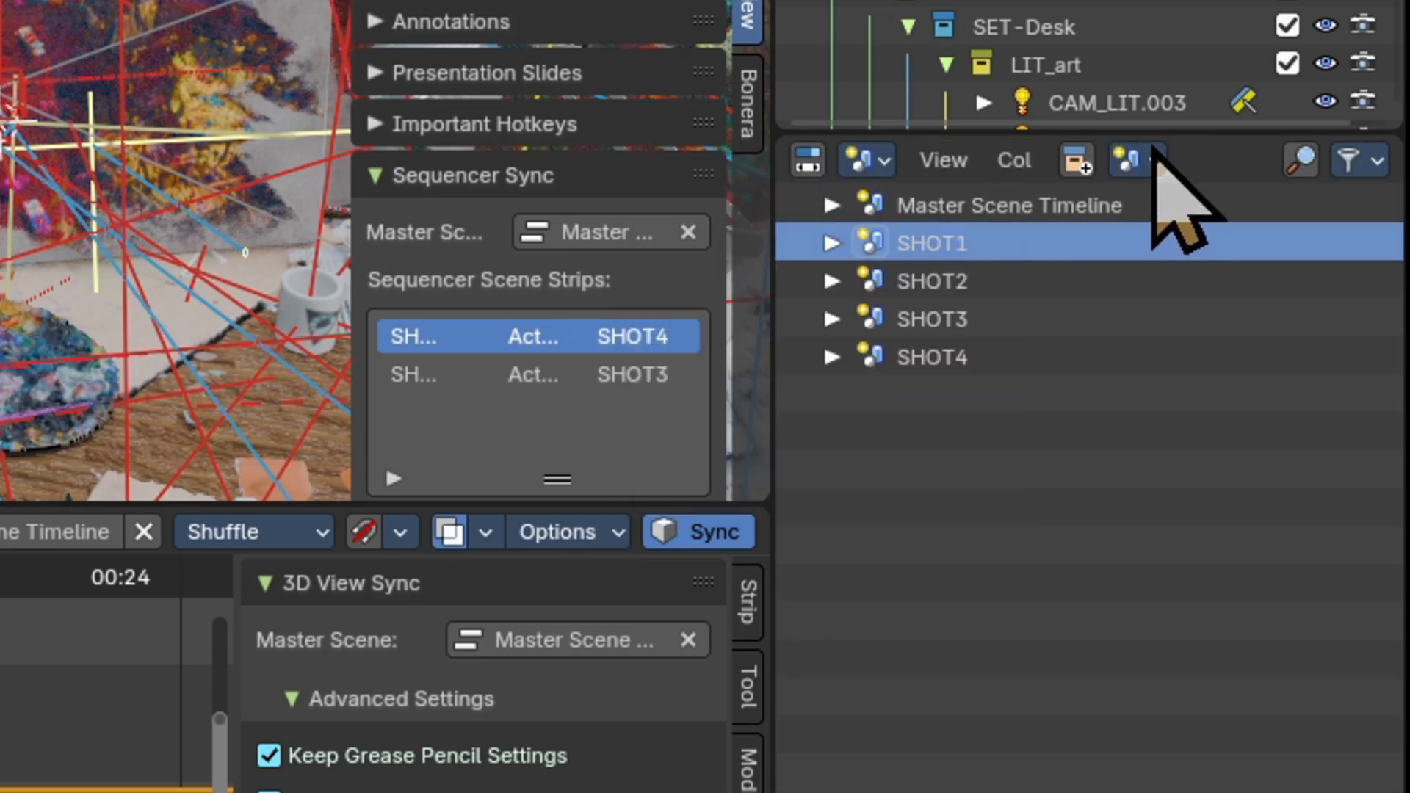
pyautogui.click(1136, 159)
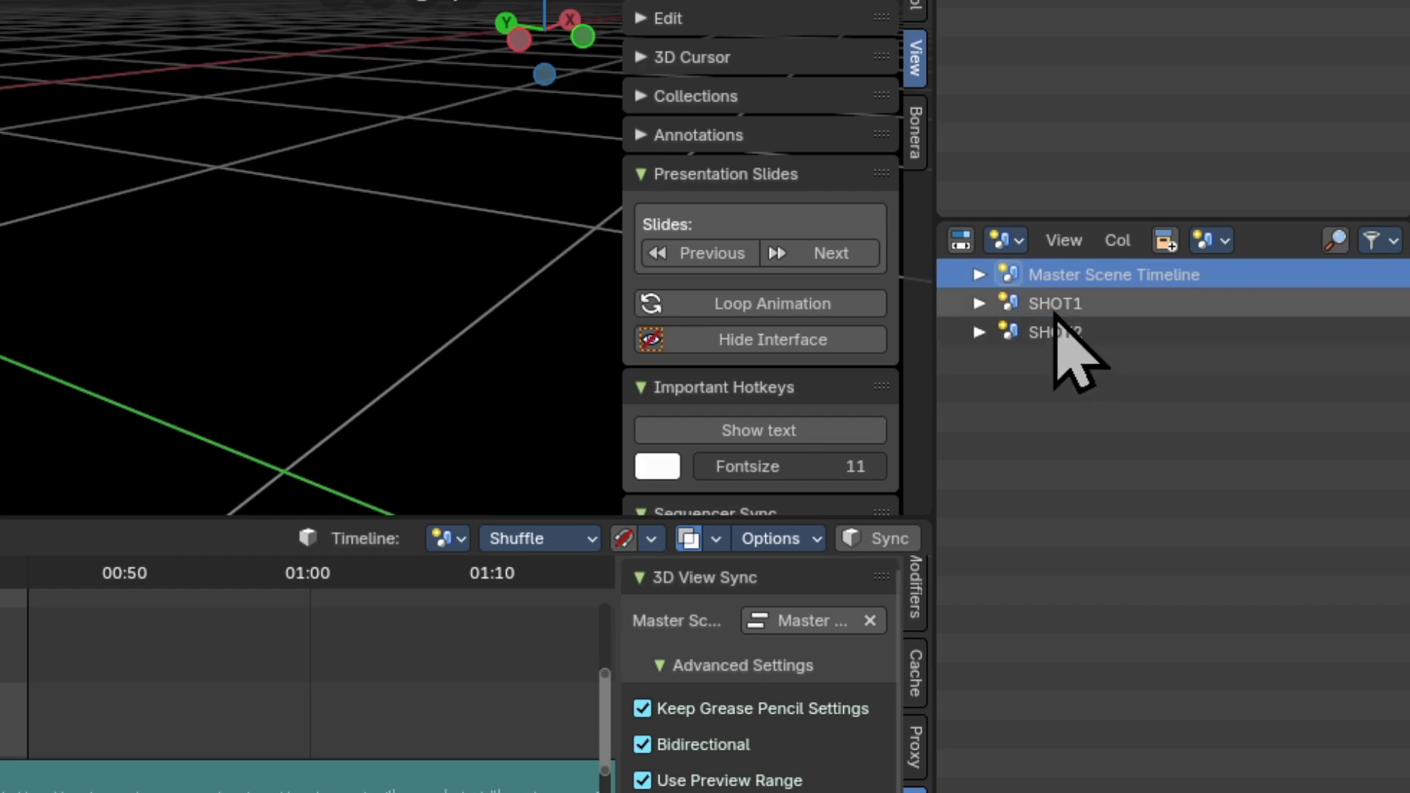
# Visit SHOT1 and SHOT2, return to Master Scene Timeline, and set the playhead to 00:02+00.
pyautogui.click(1045, 306)
pyautogui.click(1059, 327)
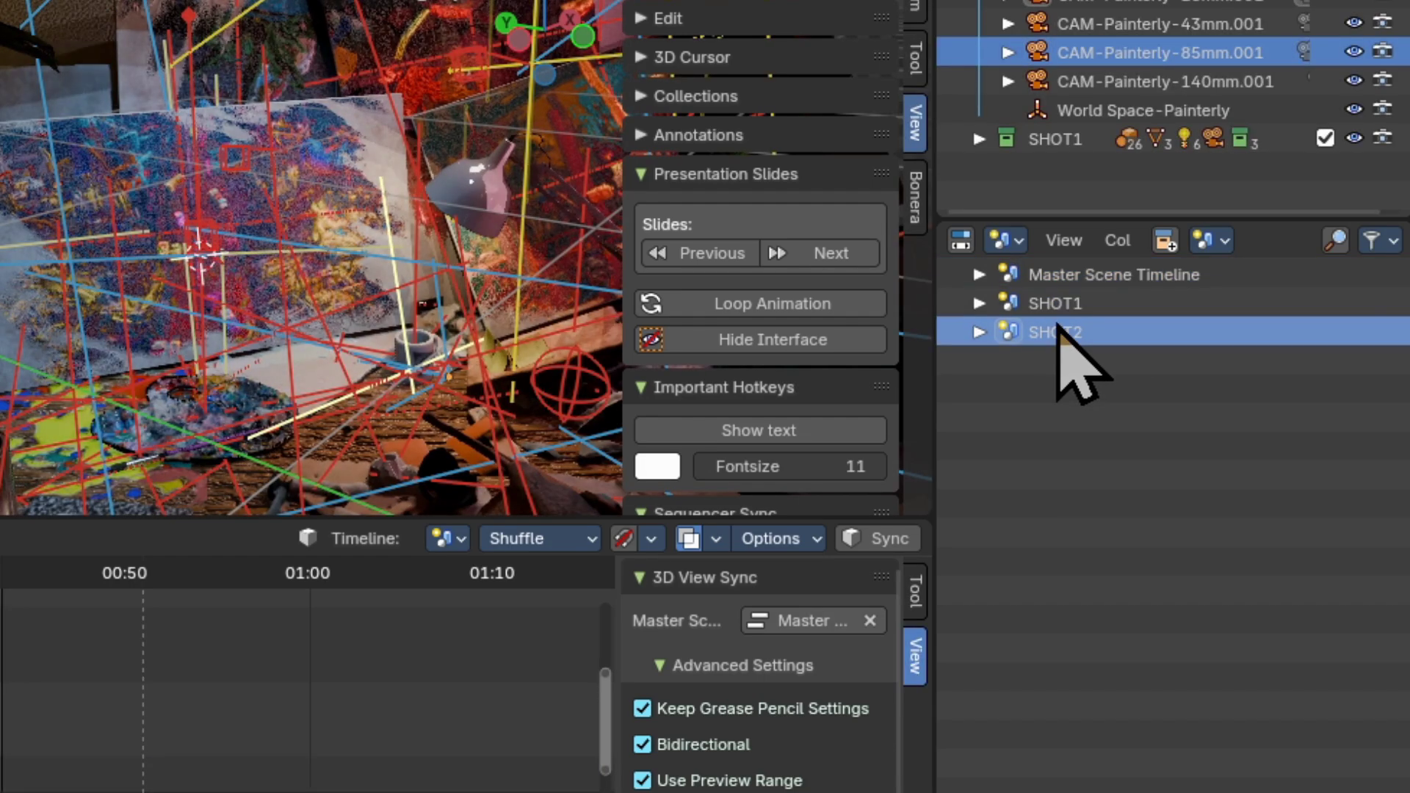
pyautogui.press('Up')
pyautogui.press('Up')
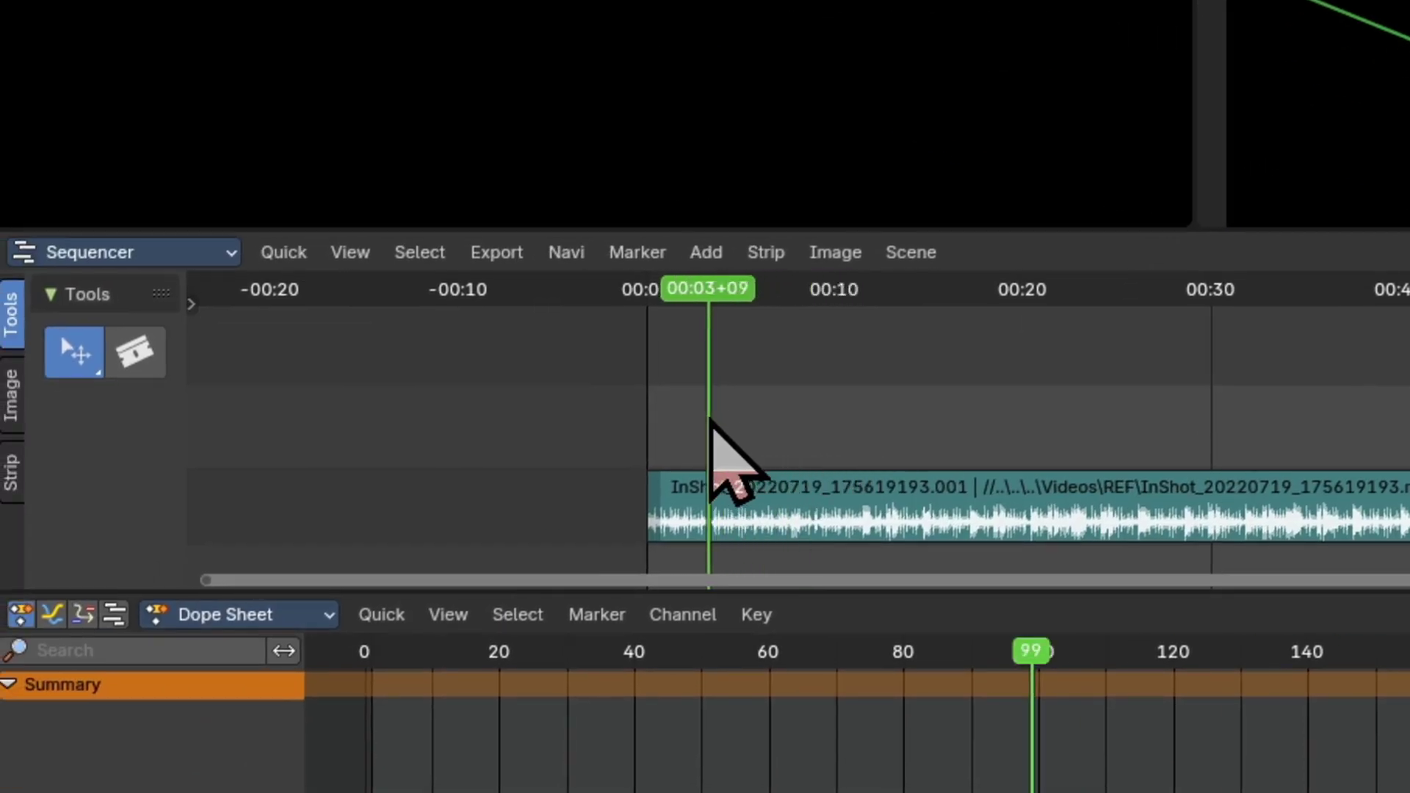
pyautogui.moveTo(812, 410); pyautogui.dragTo(685, 426)
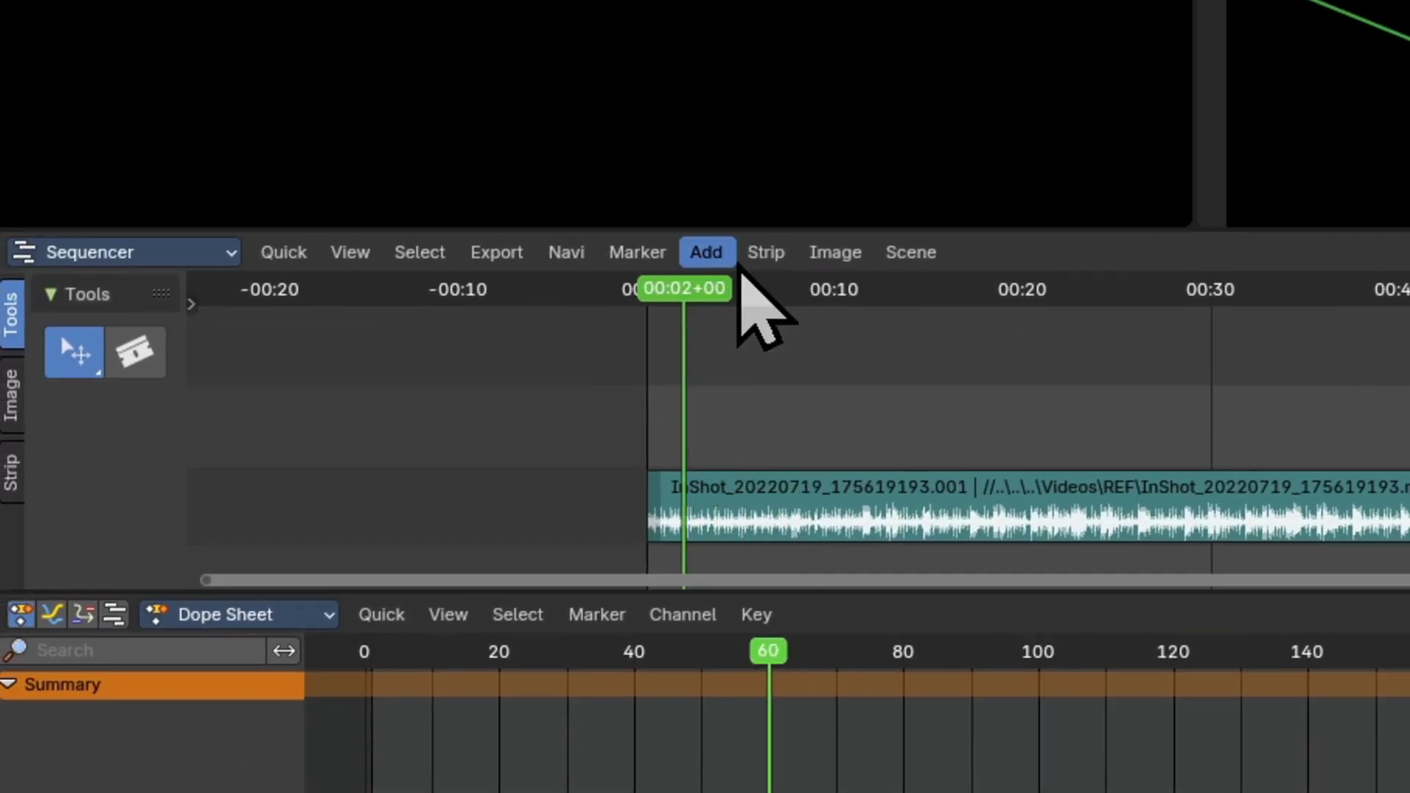
# Place SHOT1 and SHOT2 scene strips one after the other on the timeline.
pyautogui.click(710, 253)
pyautogui.moveTo(754, 329)
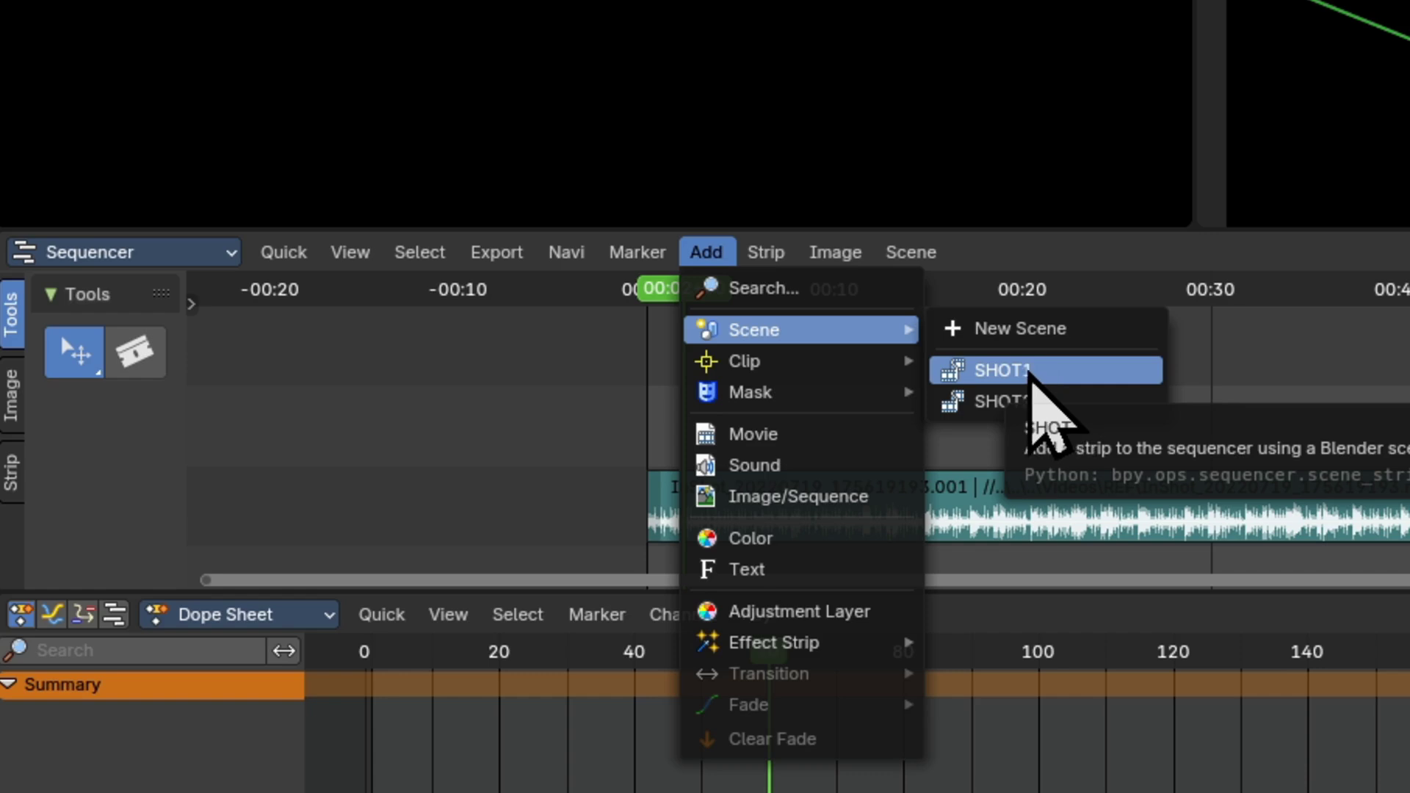
pyautogui.click(1002, 370)
pyautogui.click(760, 425)
pyautogui.click(706, 251)
pyautogui.click(1018, 399)
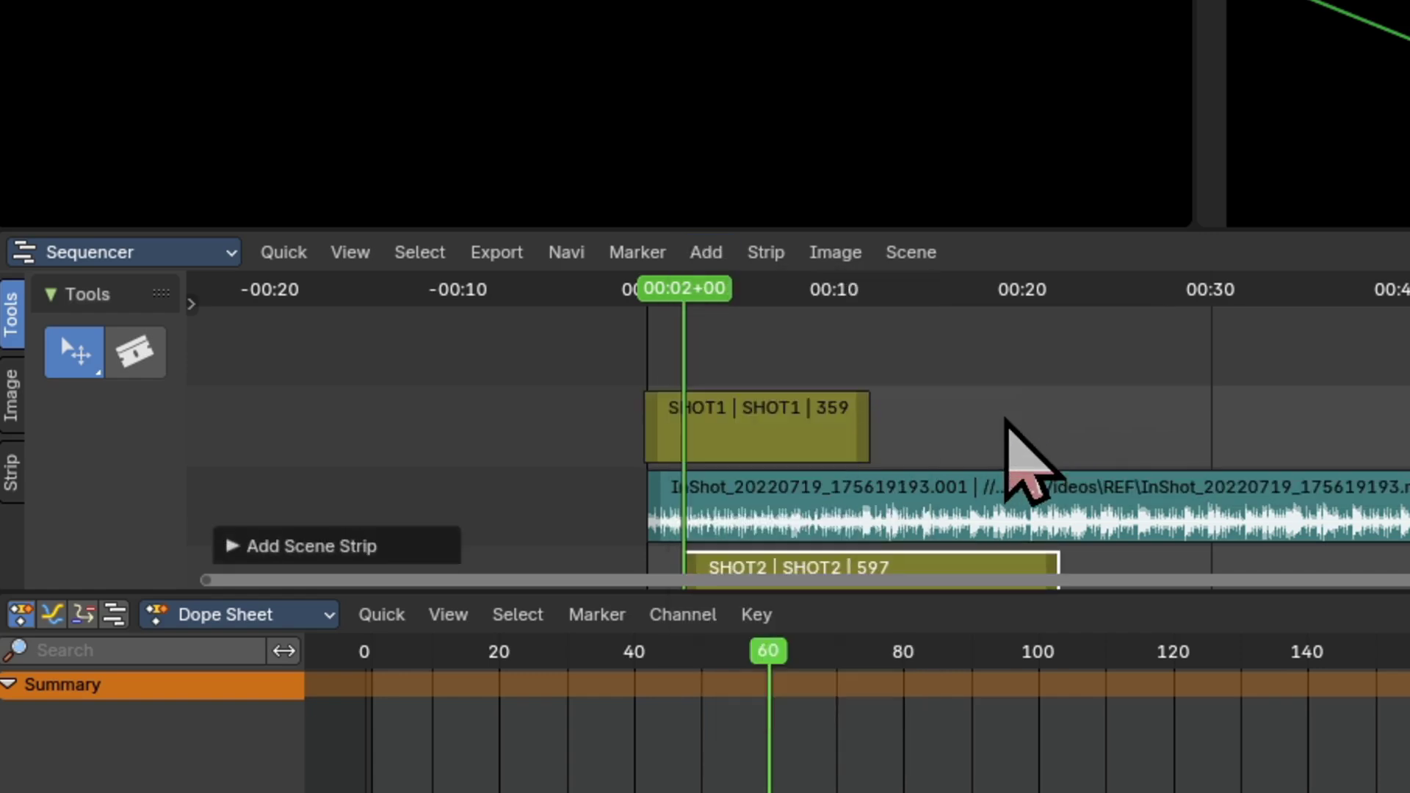
pyautogui.click(969, 419)
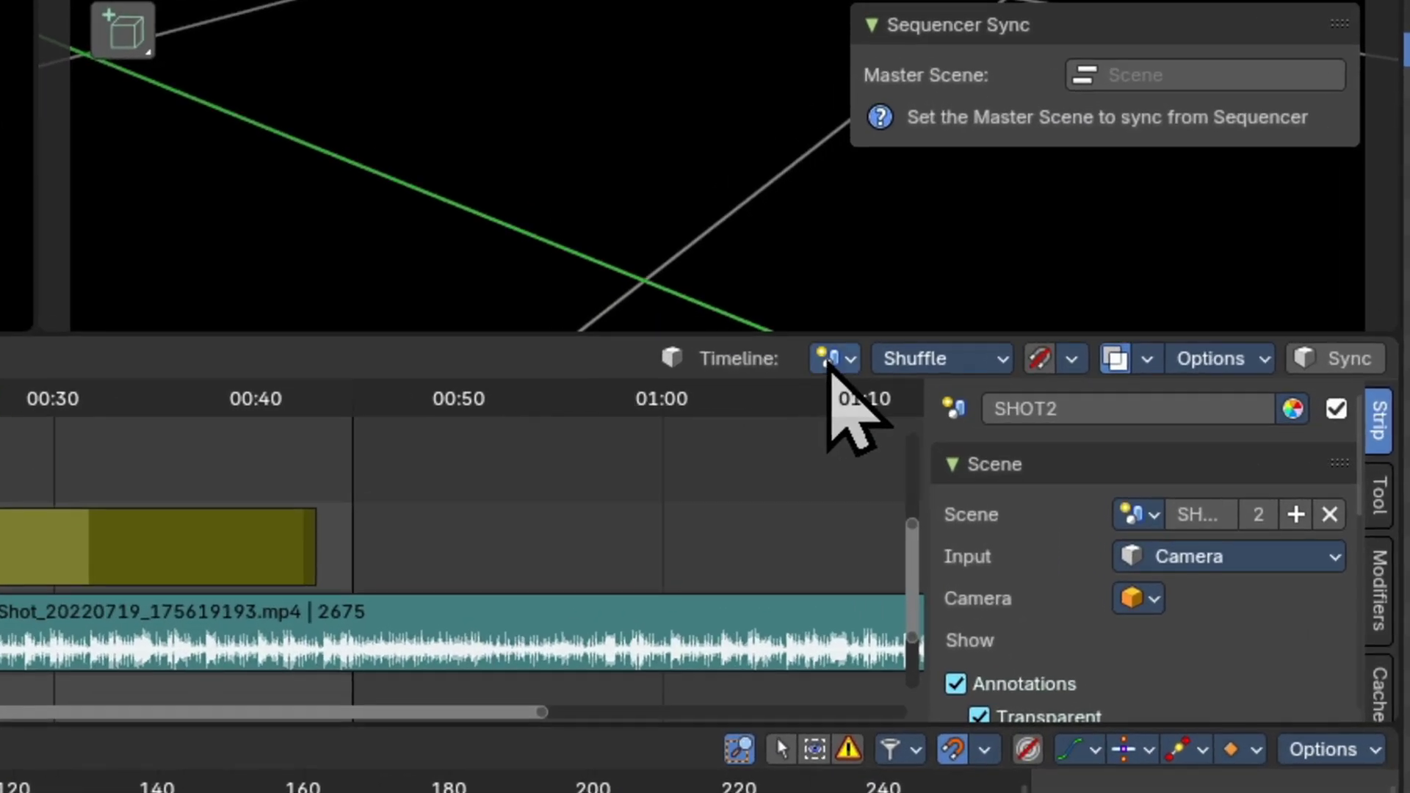
# Pin the timeline to Master Scene Timeline and set it as the 3D View Sync master scene.
pyautogui.click(829, 358)
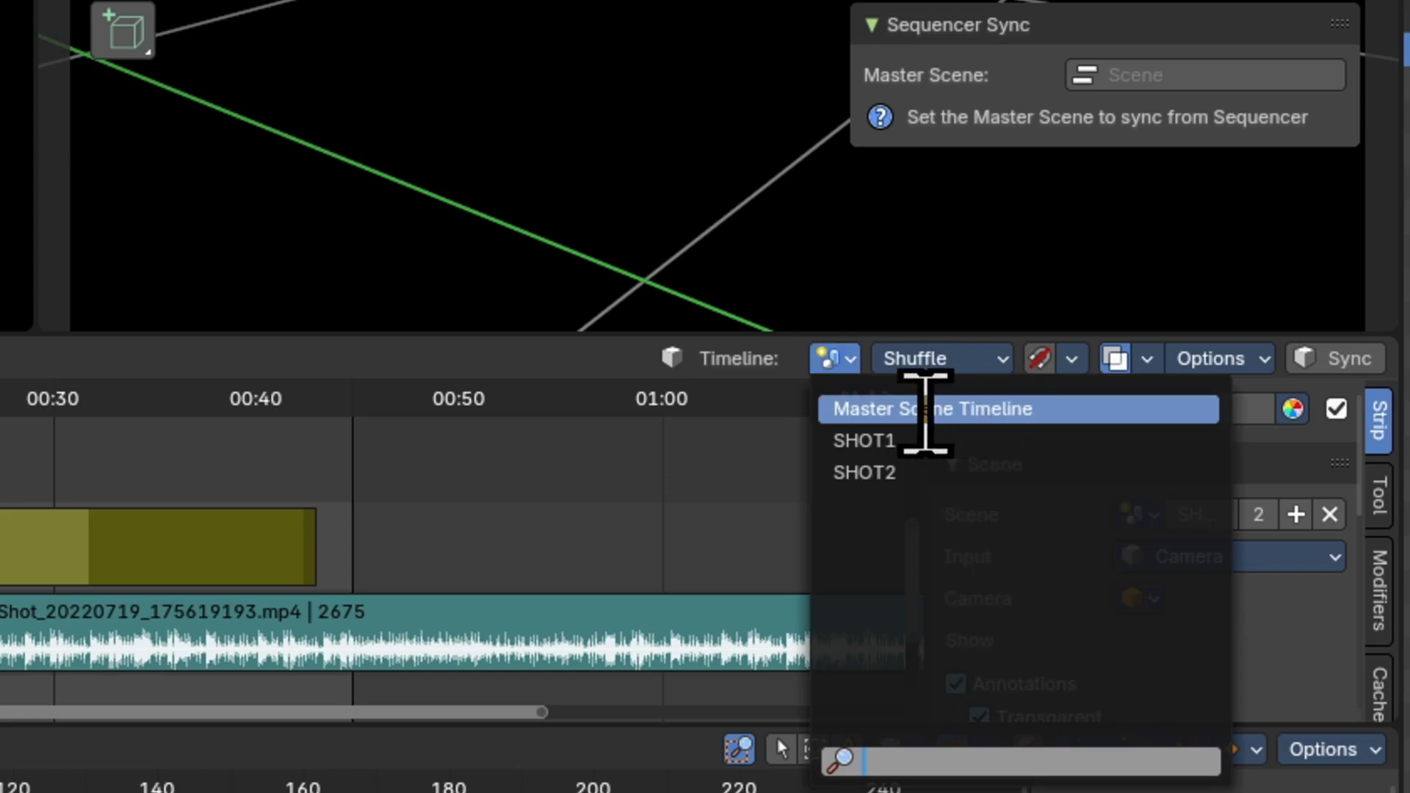
pyautogui.click(925, 409)
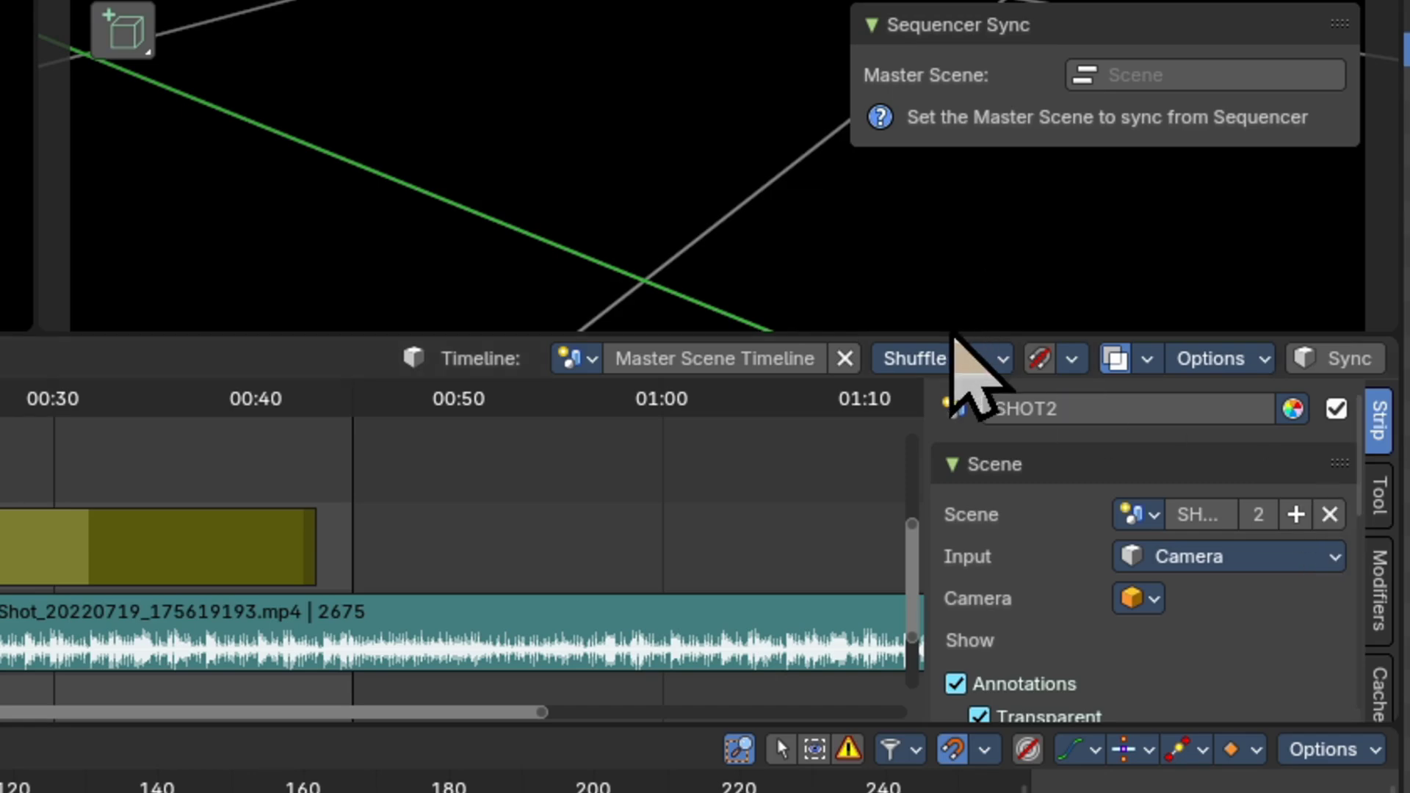
pyautogui.scroll(-5, 1382, 440)
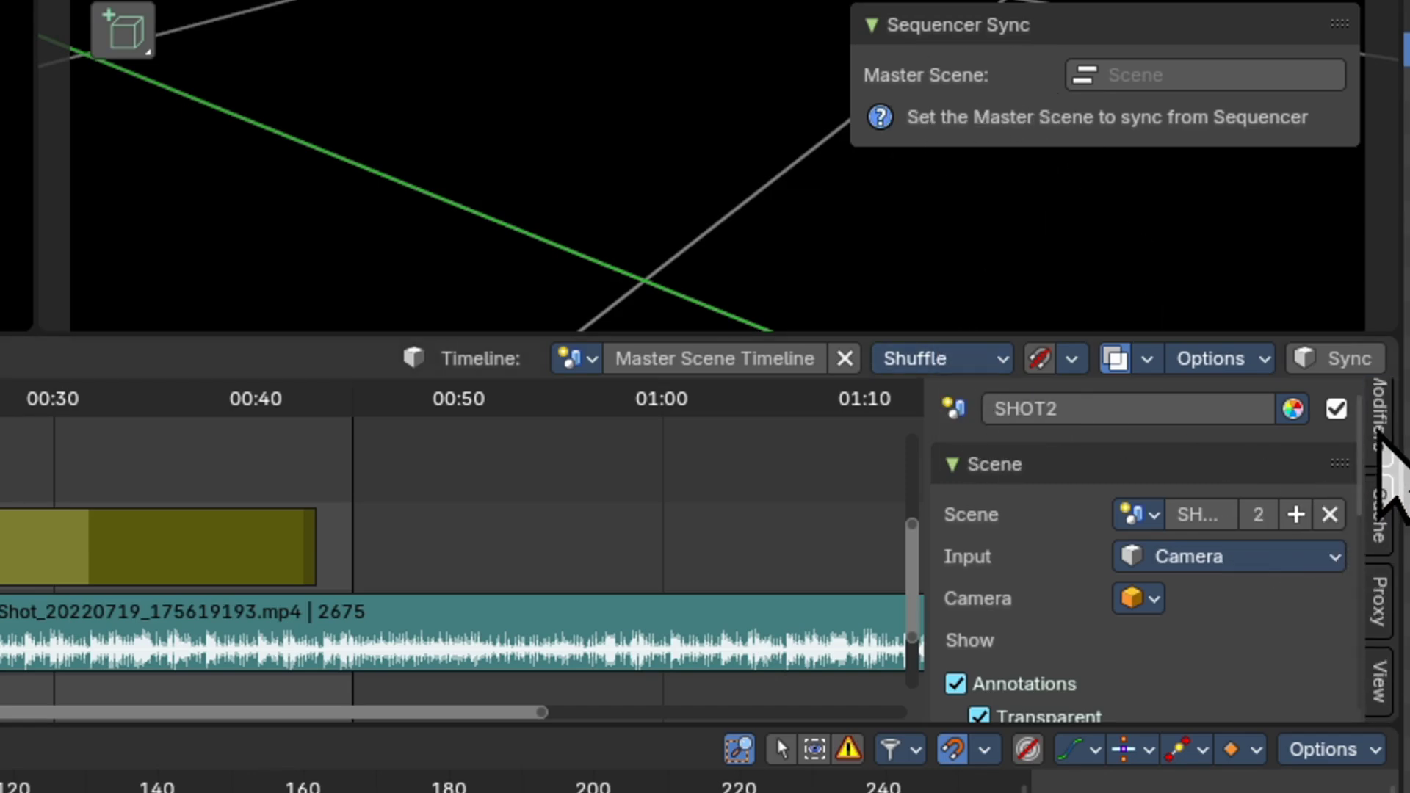
pyautogui.click(1380, 675)
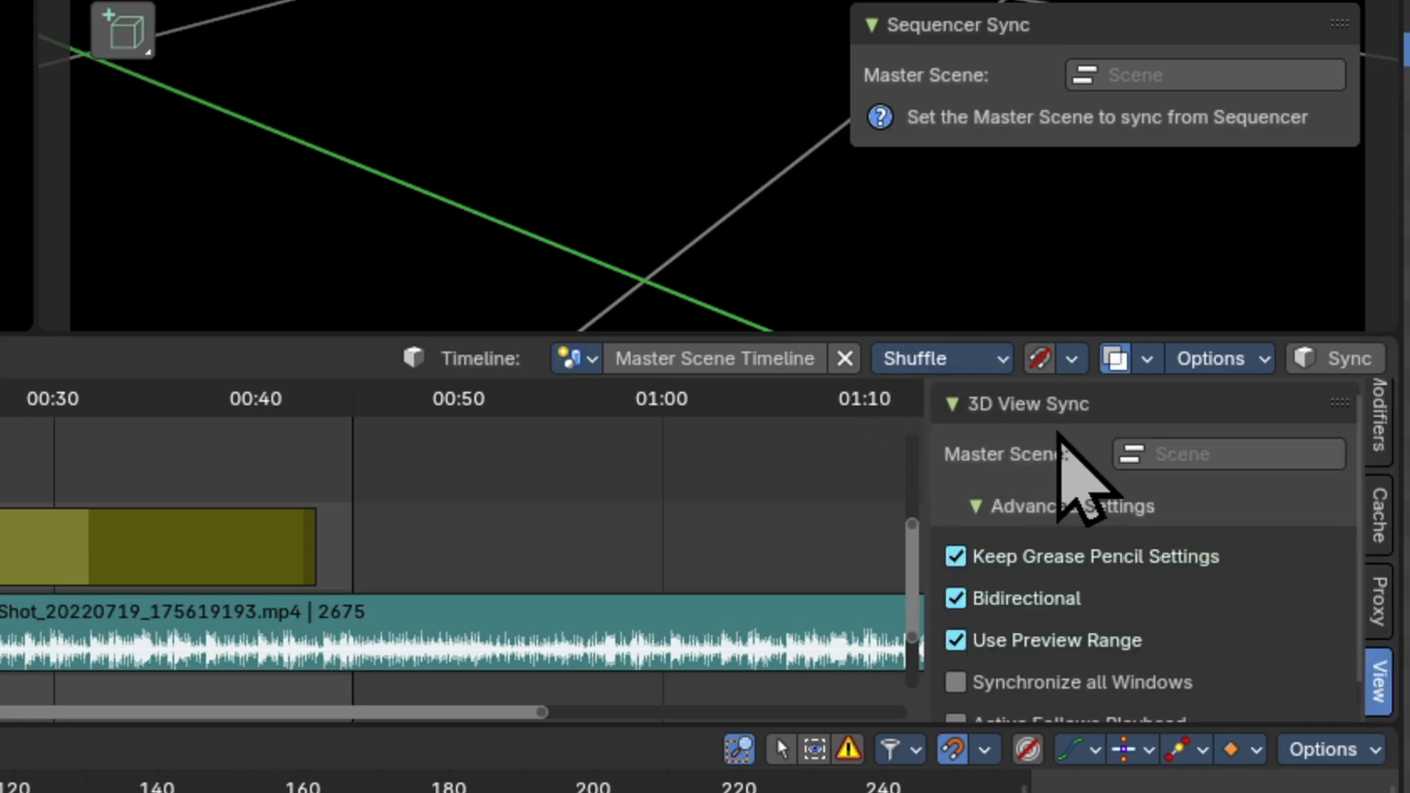
pyautogui.click(1195, 473)
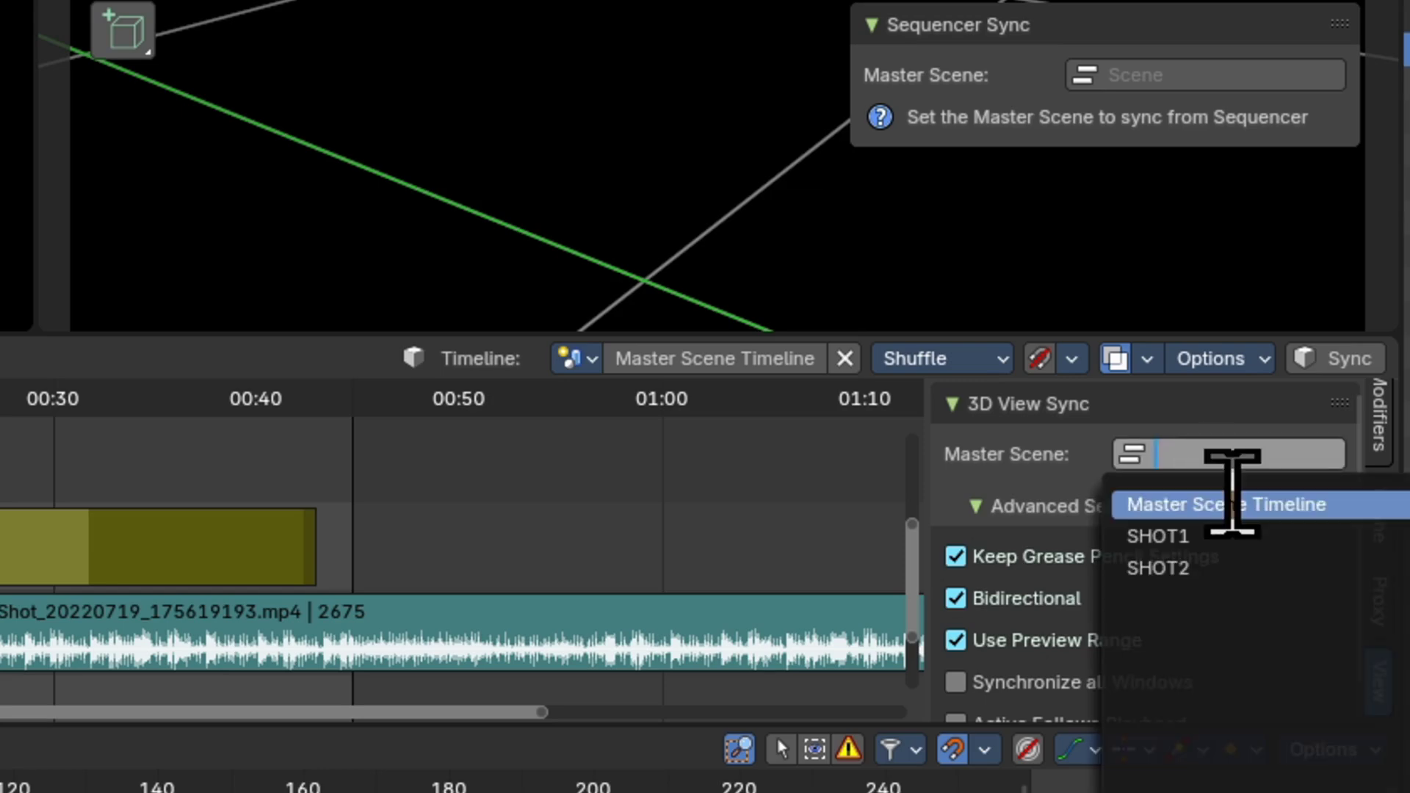
pyautogui.click(1225, 504)
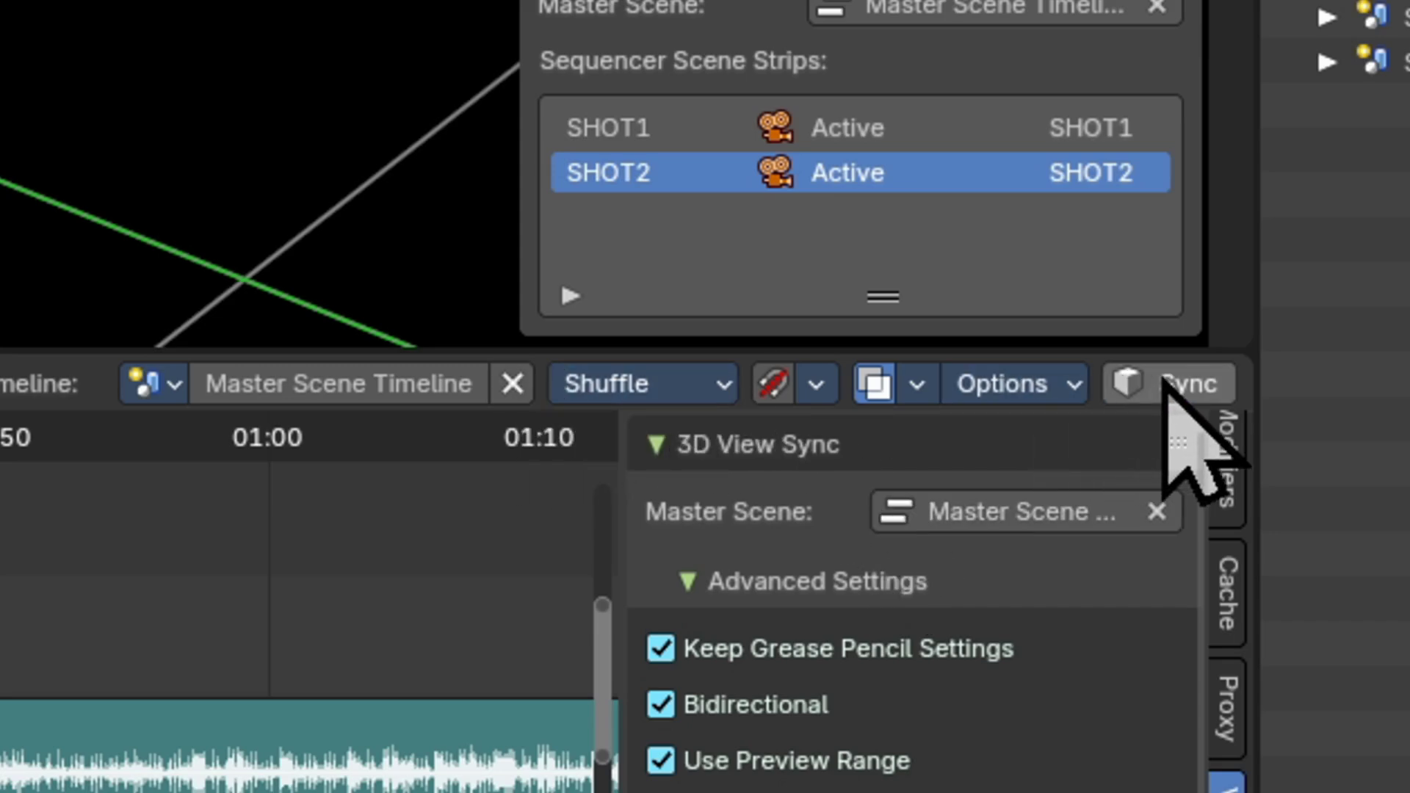
# Enable 3D view sync, make SHOT1 the active scene strip, and scrub the playhead to about 00:06.
pyautogui.click(1195, 384)
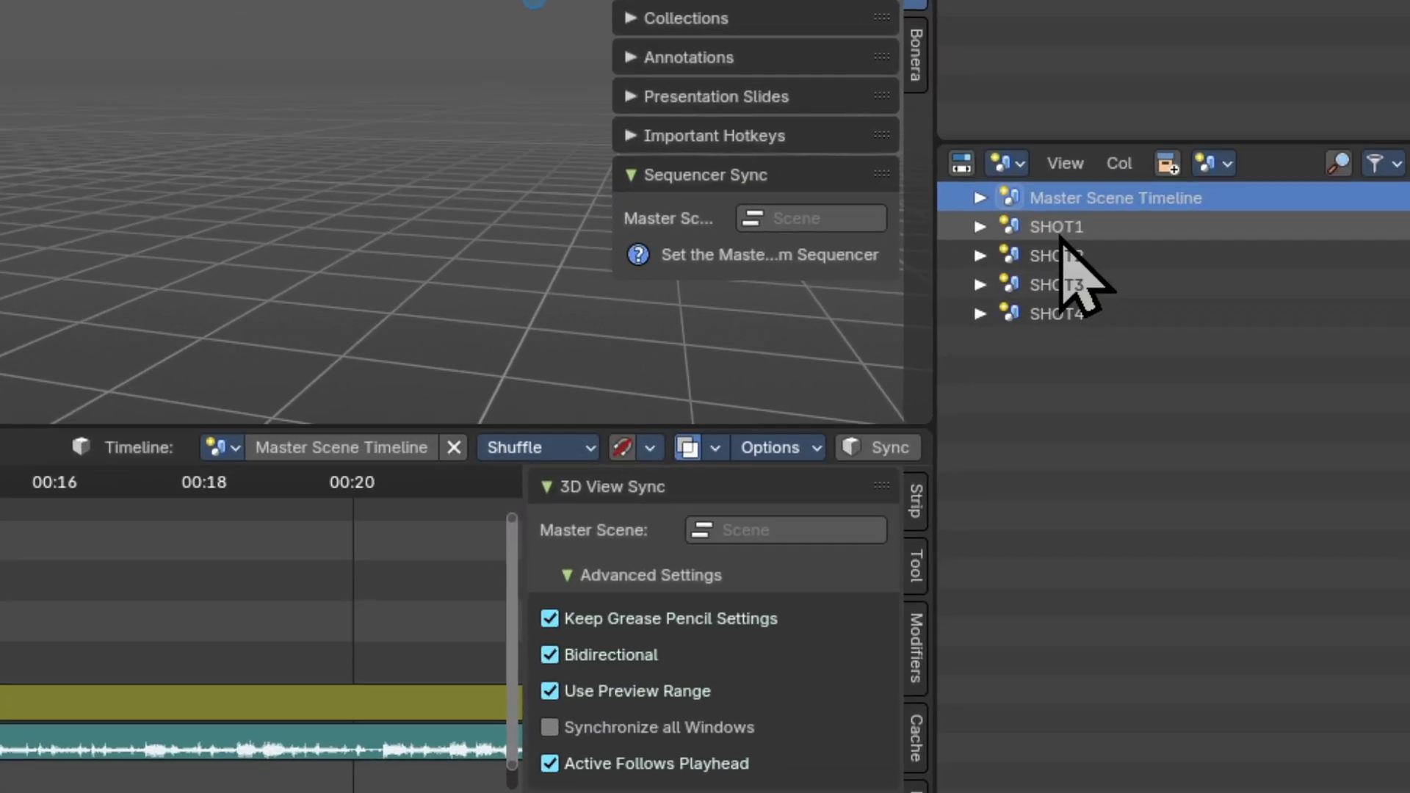
pyautogui.click(1228, 272)
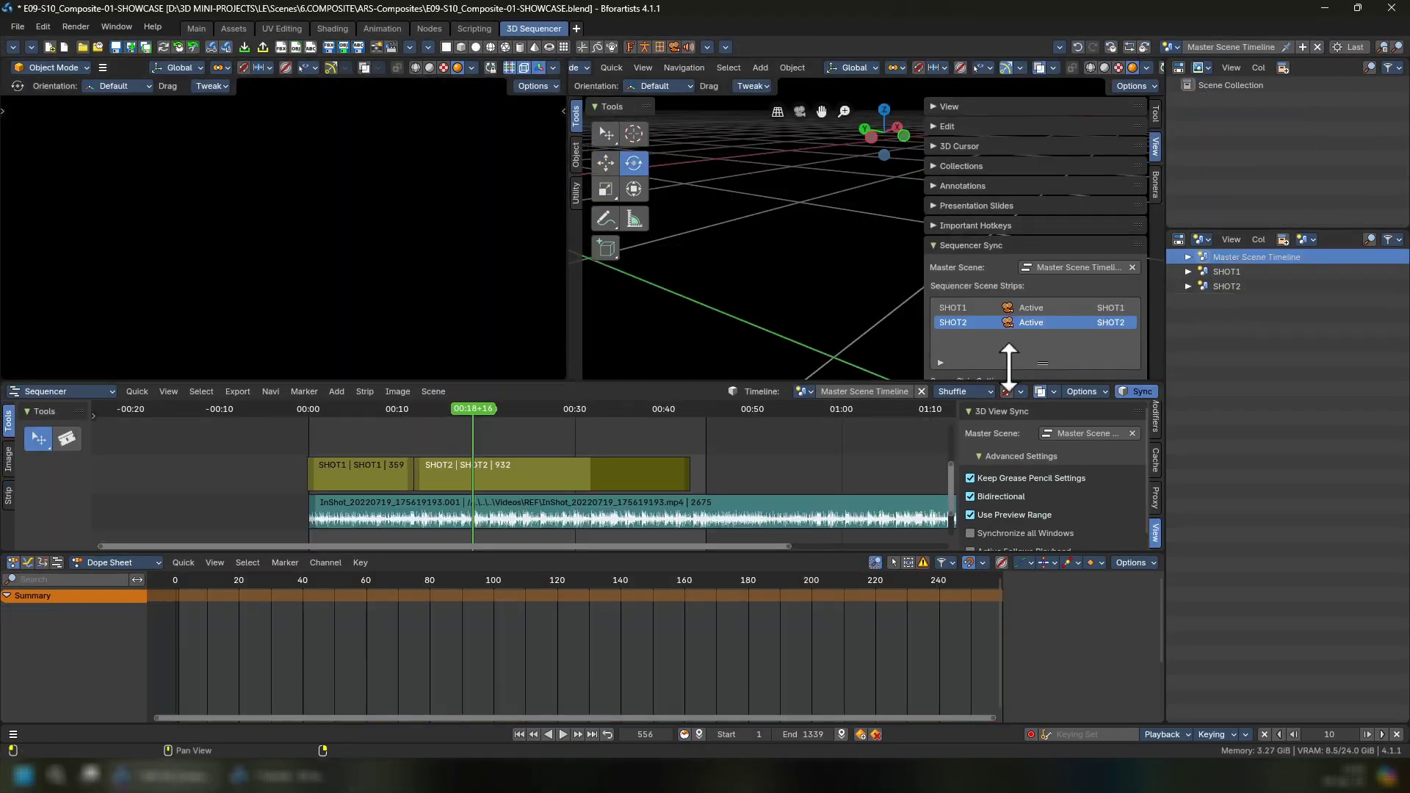
pyautogui.click(433, 392)
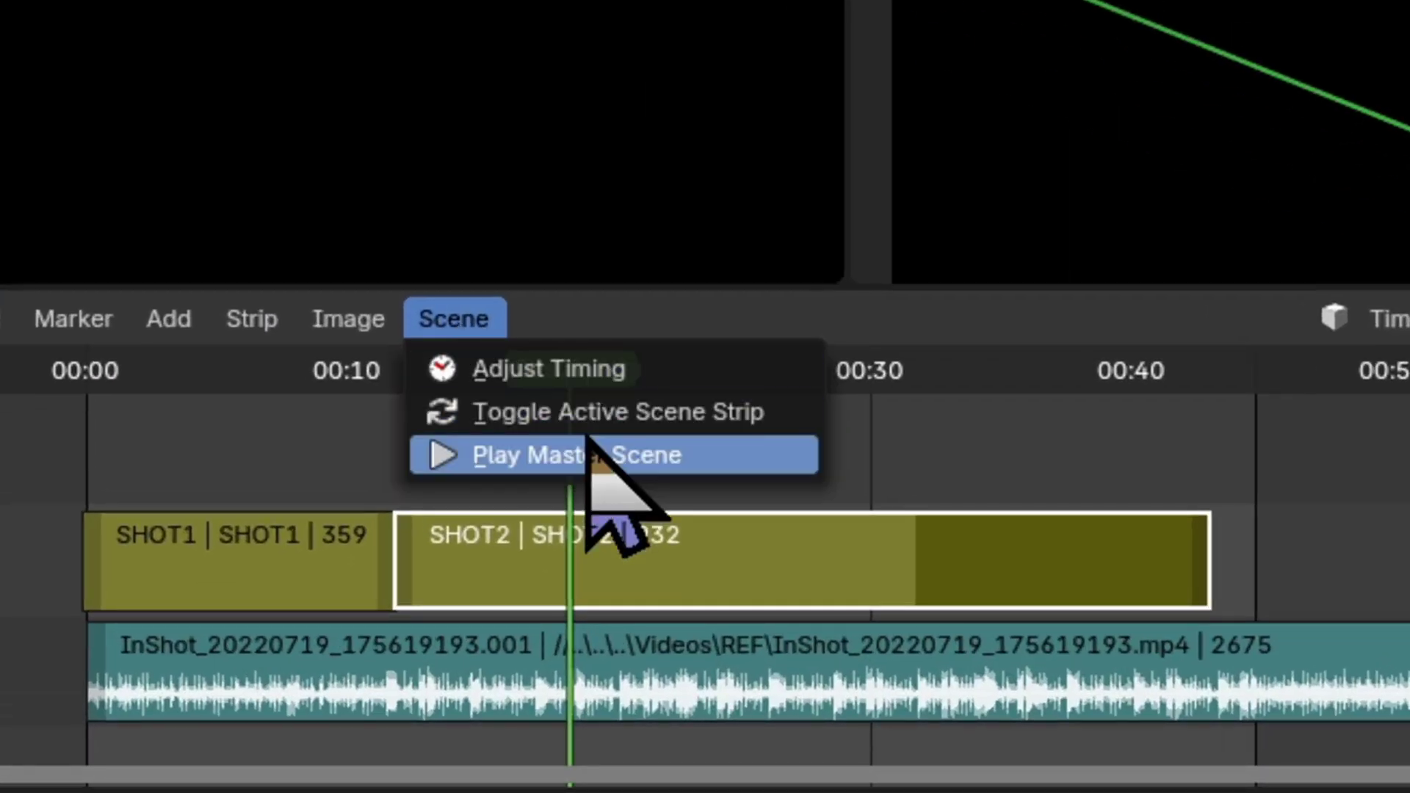
pyautogui.click(604, 414)
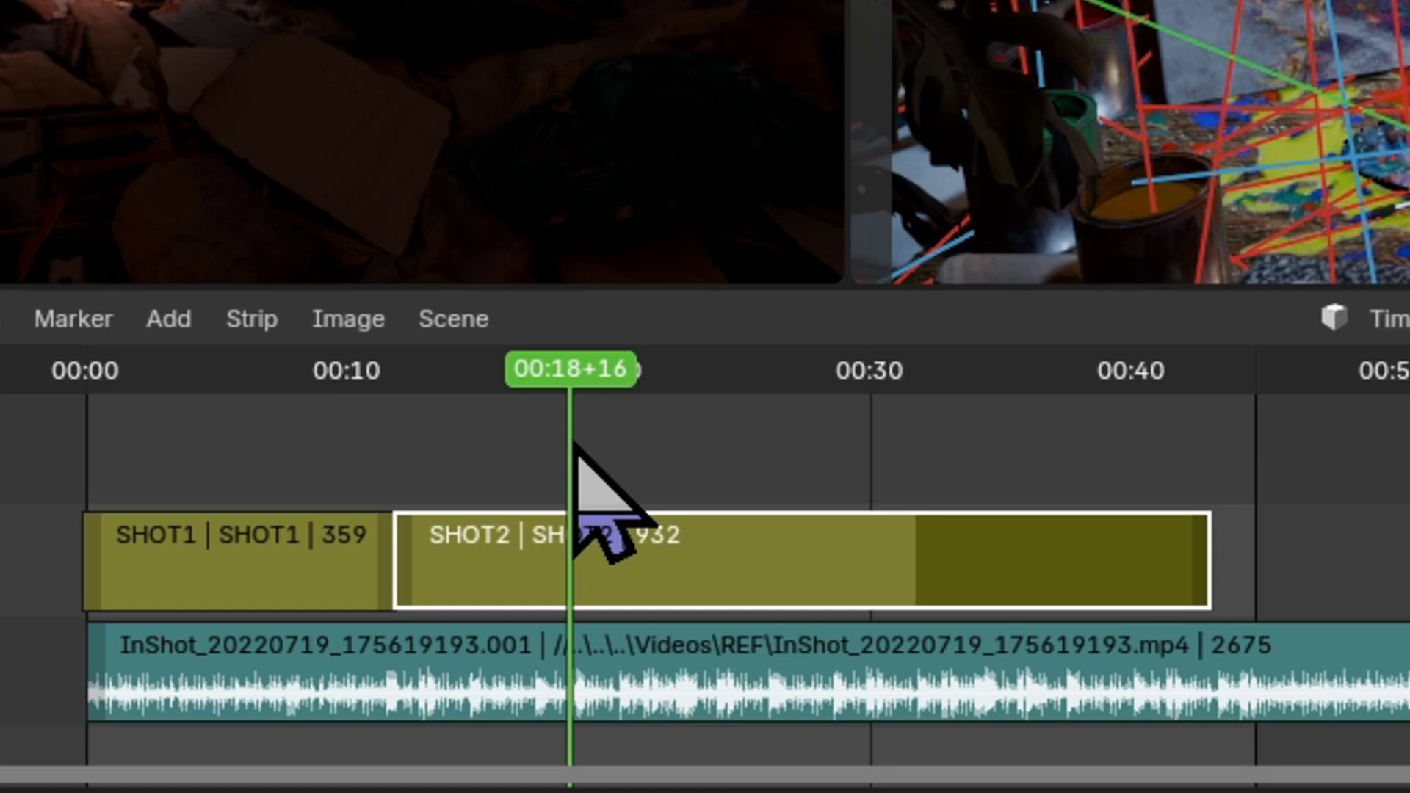
pyautogui.moveTo(573, 447); pyautogui.dragTo(249, 456)
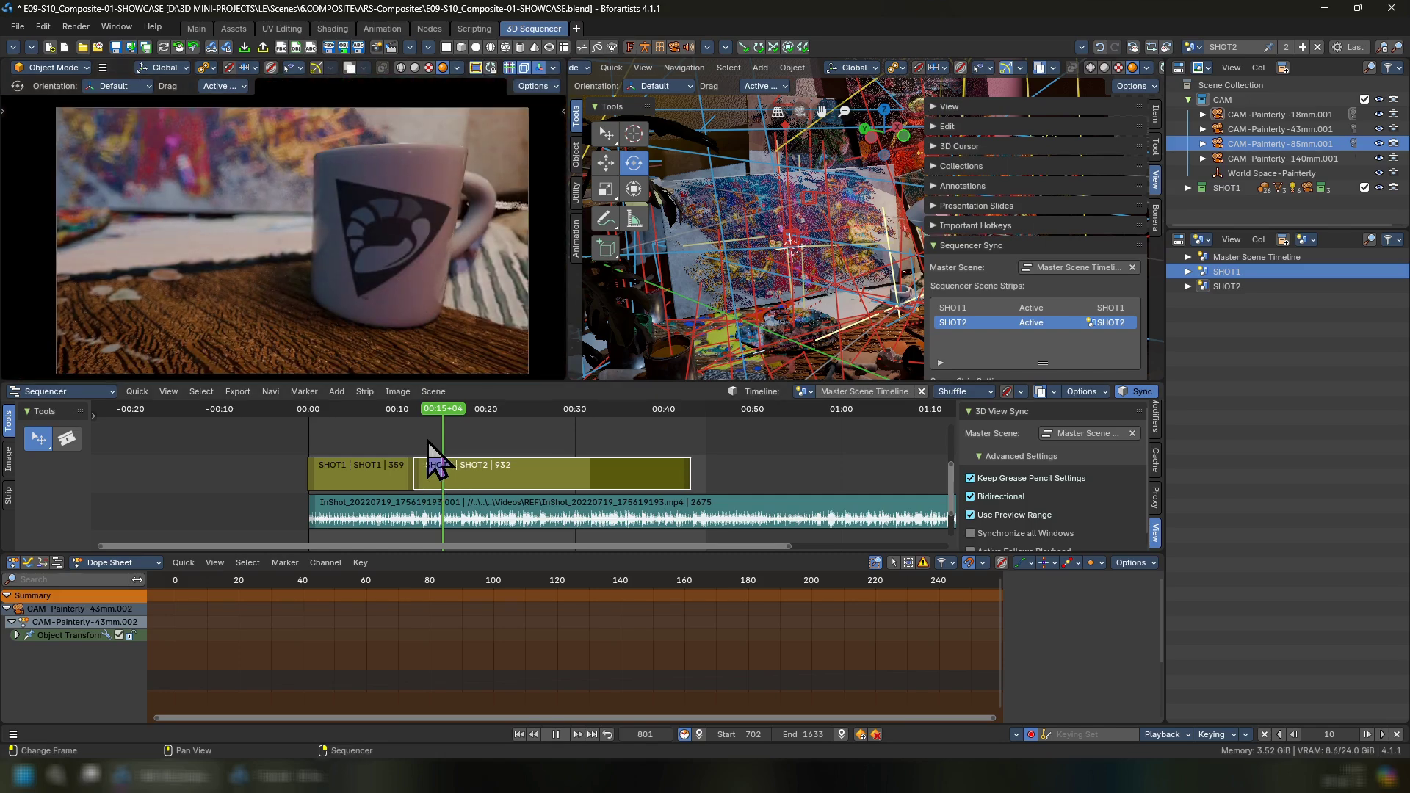
pyautogui.moveTo(417, 442); pyautogui.dragTo(380, 440)
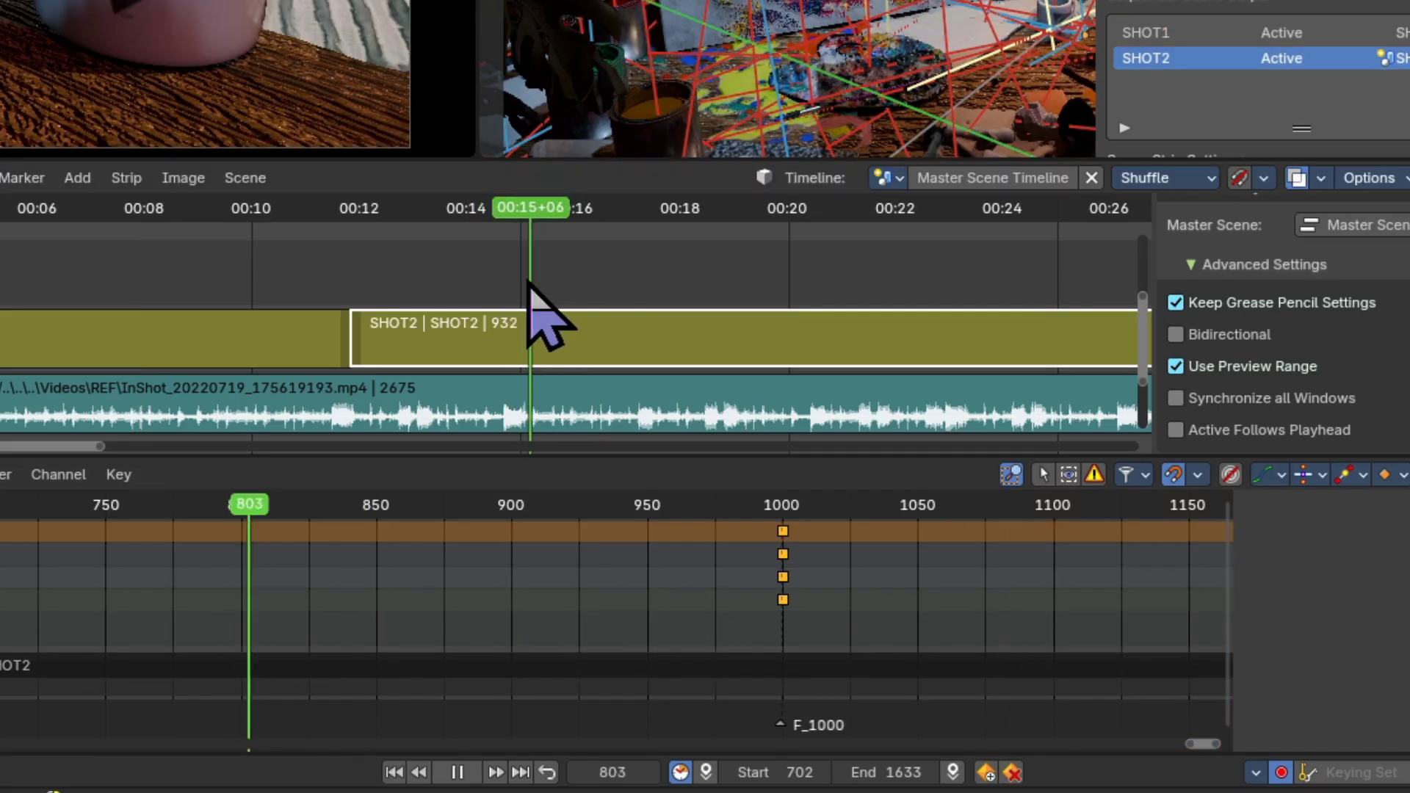
# Enable Bidirectional and Synchronize all Windows during playback, leaving Use Preview Range on.
pyautogui.press('space')
pyautogui.click(1176, 334)
pyautogui.press('space')
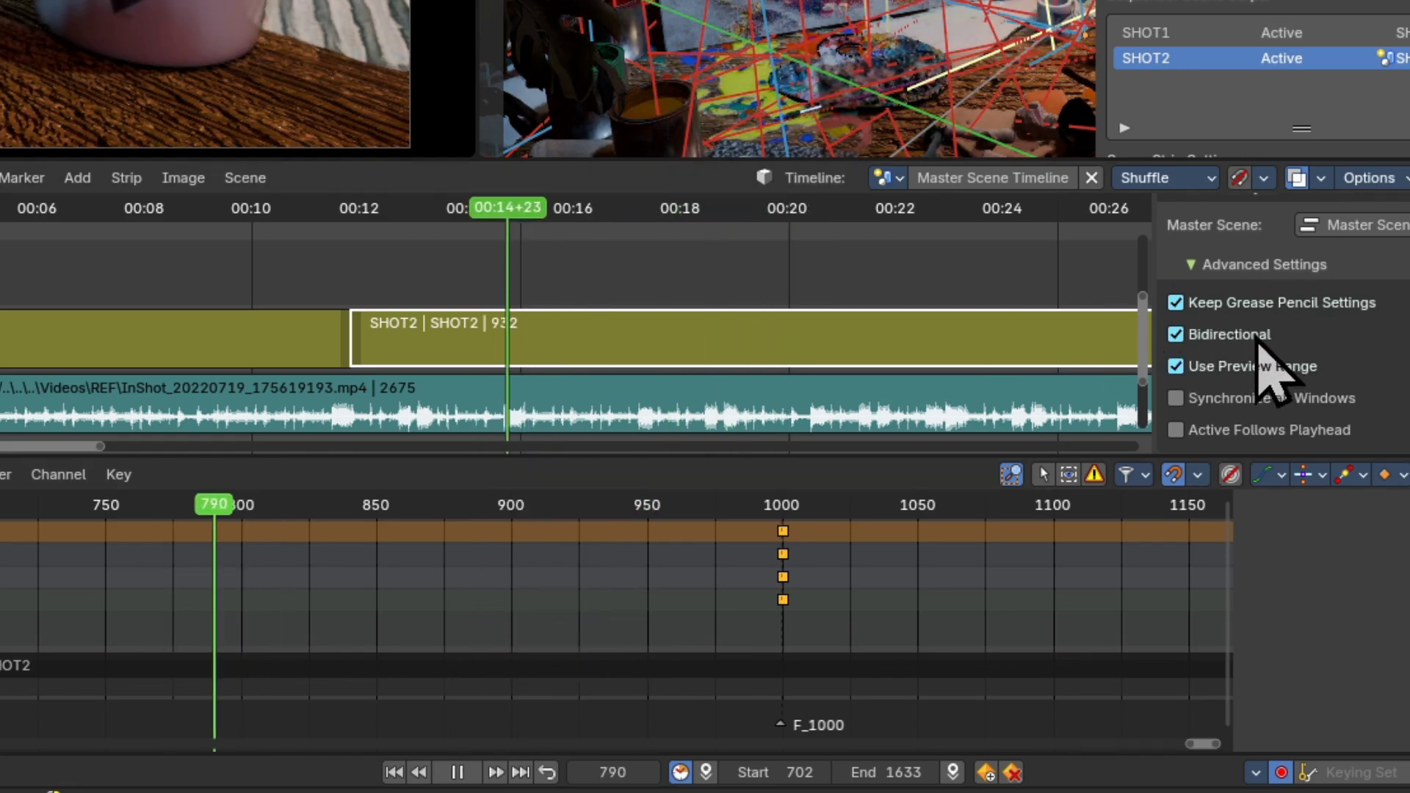
pyautogui.click(1260, 366)
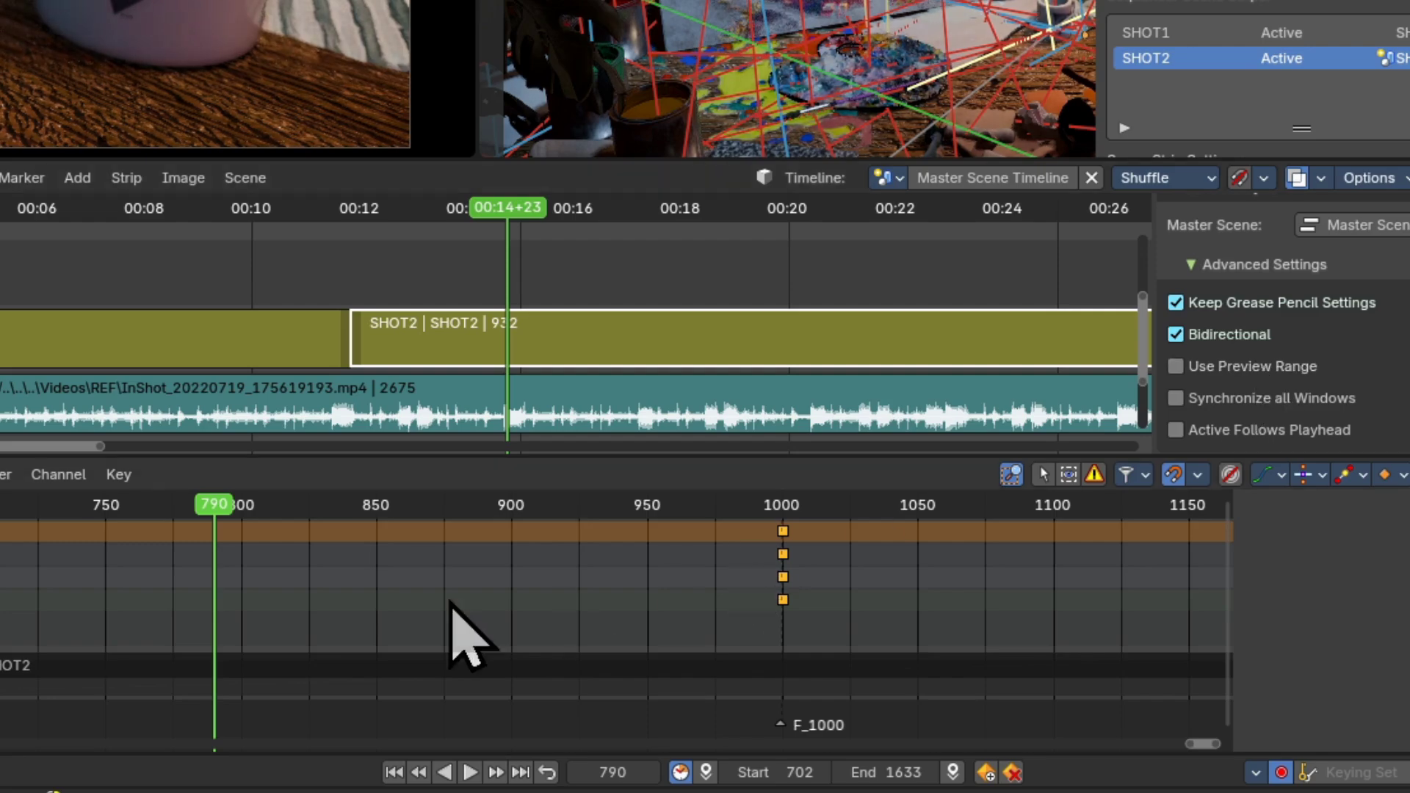
pyautogui.press('Escape')
pyautogui.click(1211, 366)
pyautogui.click(1237, 399)
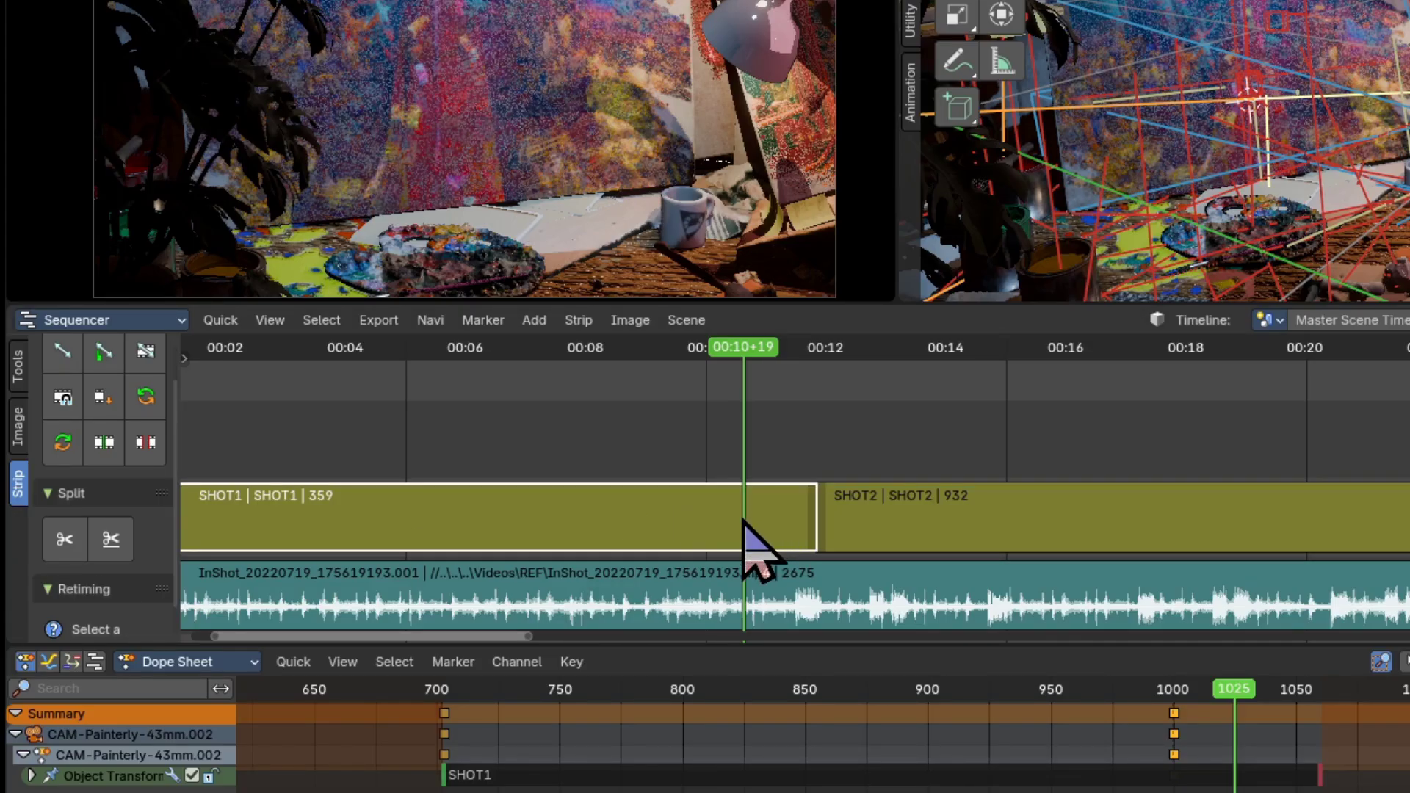
# Move the SHOT1 strip up one channel and lengthen it with Adjust Timing.
pyautogui.moveTo(757, 540); pyautogui.dragTo(749, 471)
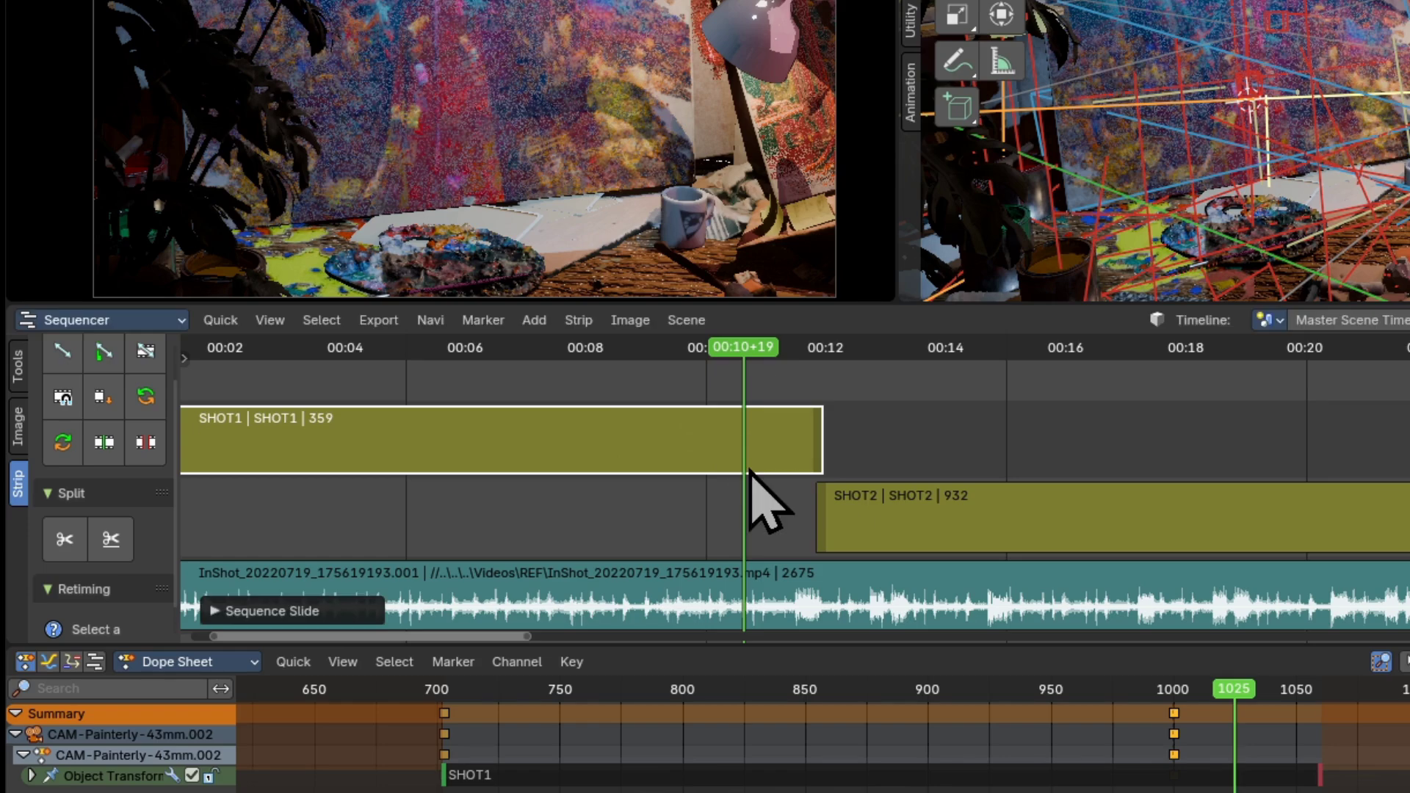
pyautogui.hscroll(-3, 749, 471)
pyautogui.click(685, 320)
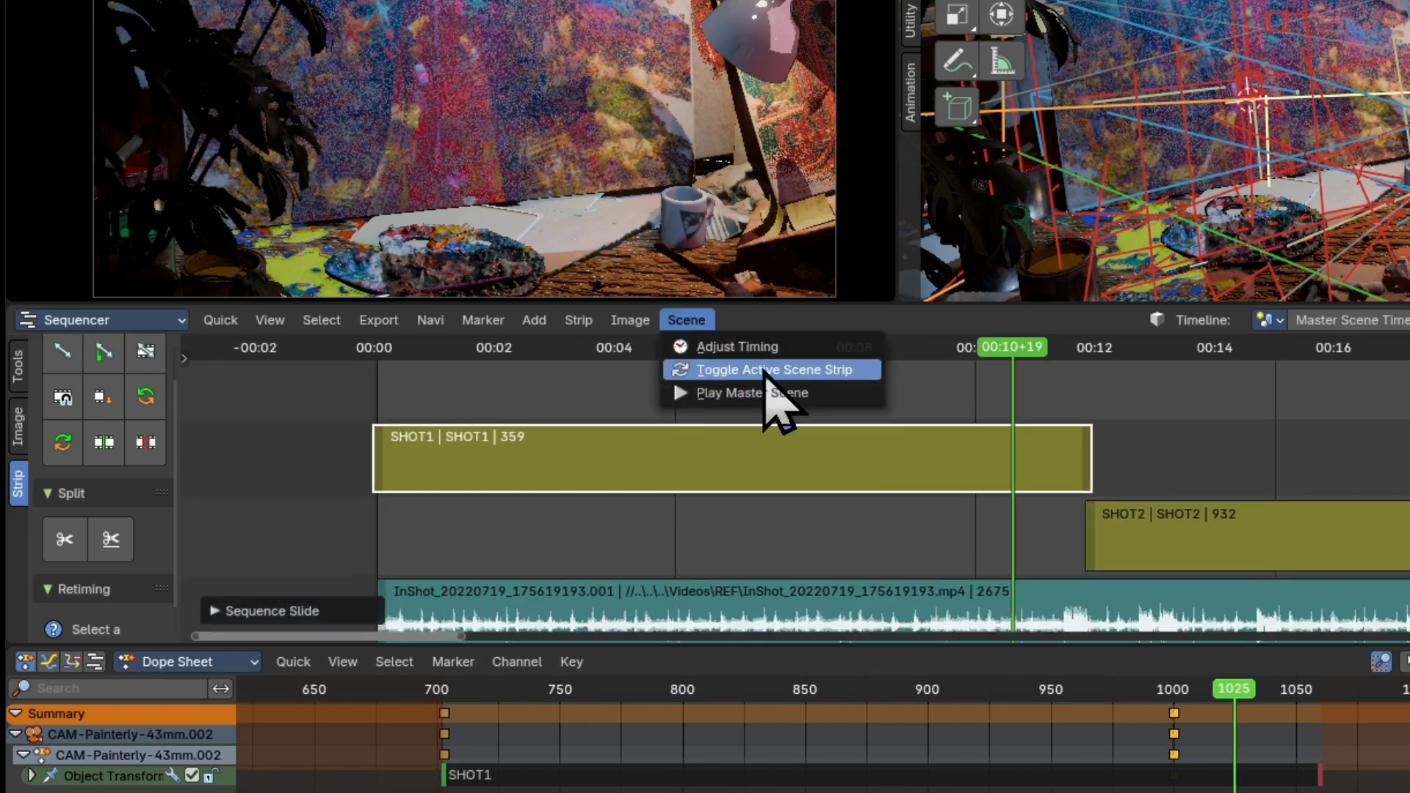
pyautogui.click(738, 347)
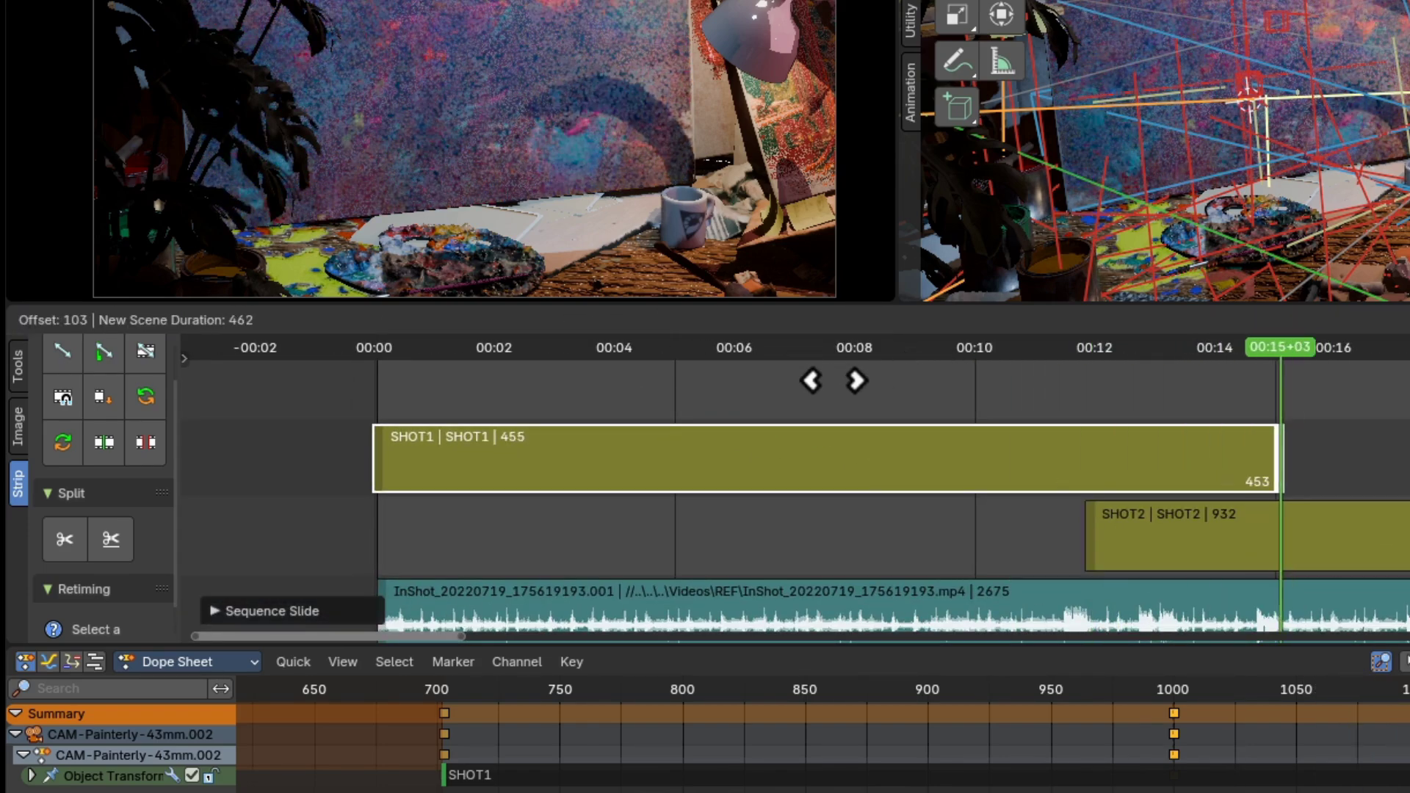
pyautogui.click(1168, 440)
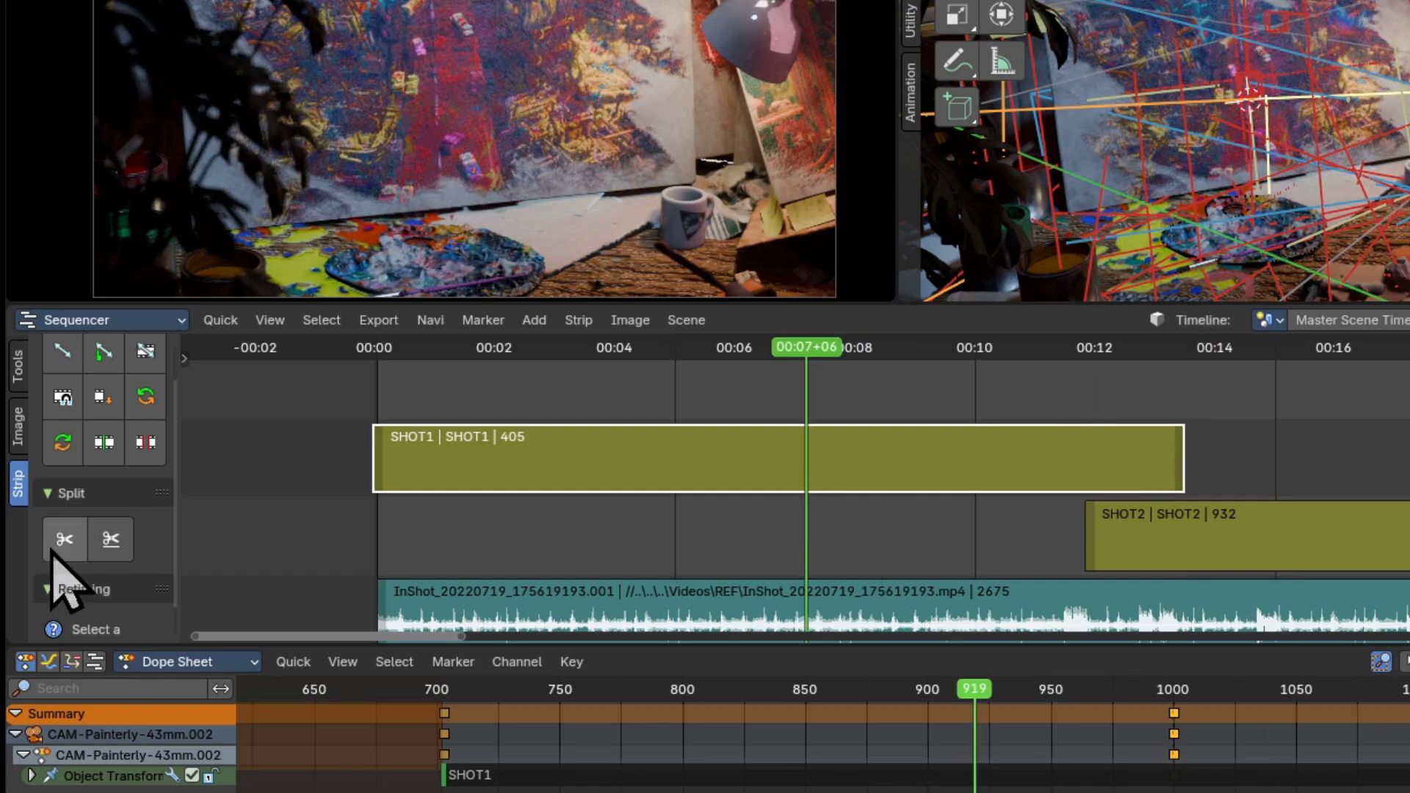
# Split SHOT1 at the playhead, slide both pieces later, and return the playhead to about 00:04.
pyautogui.click(57, 550)
pyautogui.moveTo(950, 488); pyautogui.dragTo(1155, 478)
pyautogui.click(623, 485)
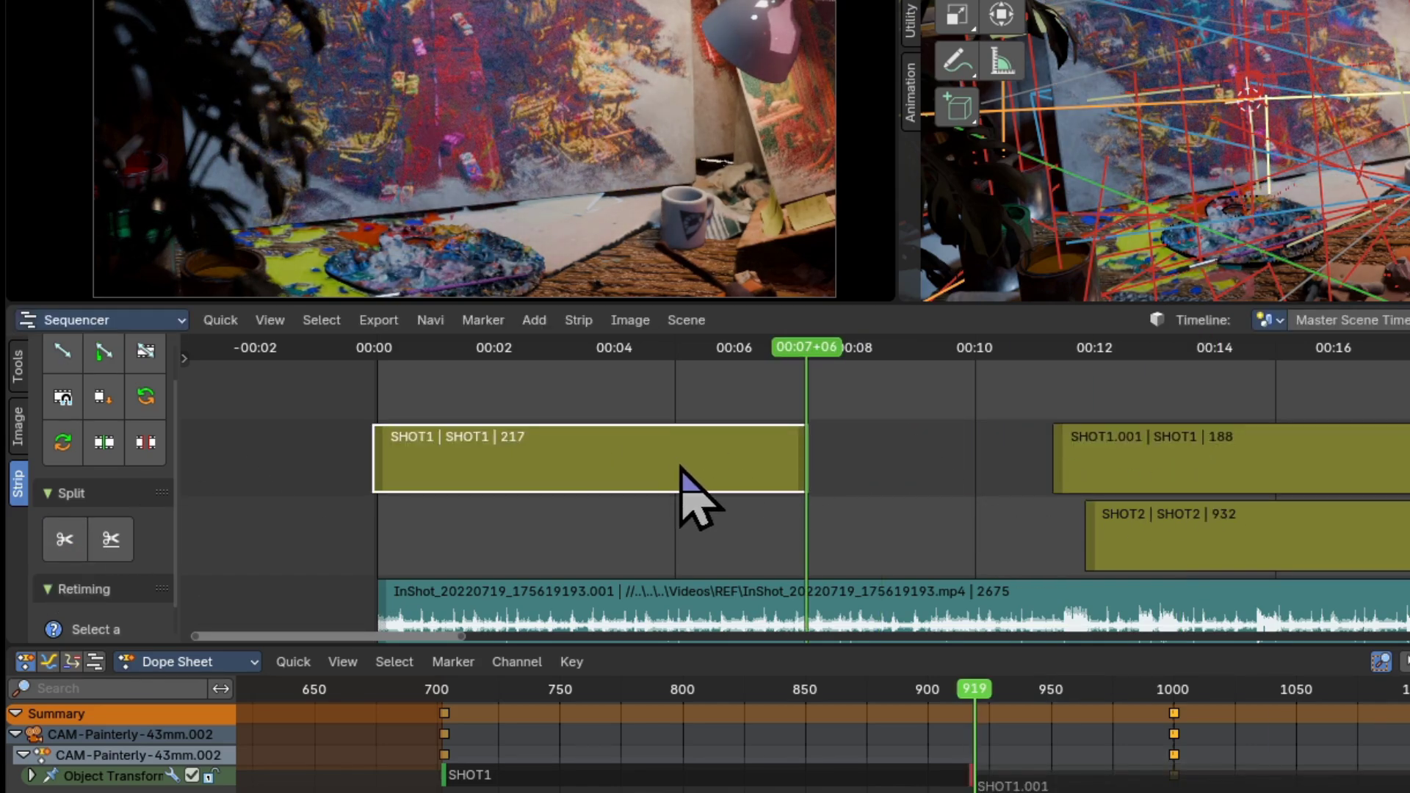
pyautogui.press('g')
pyautogui.click(1019, 628)
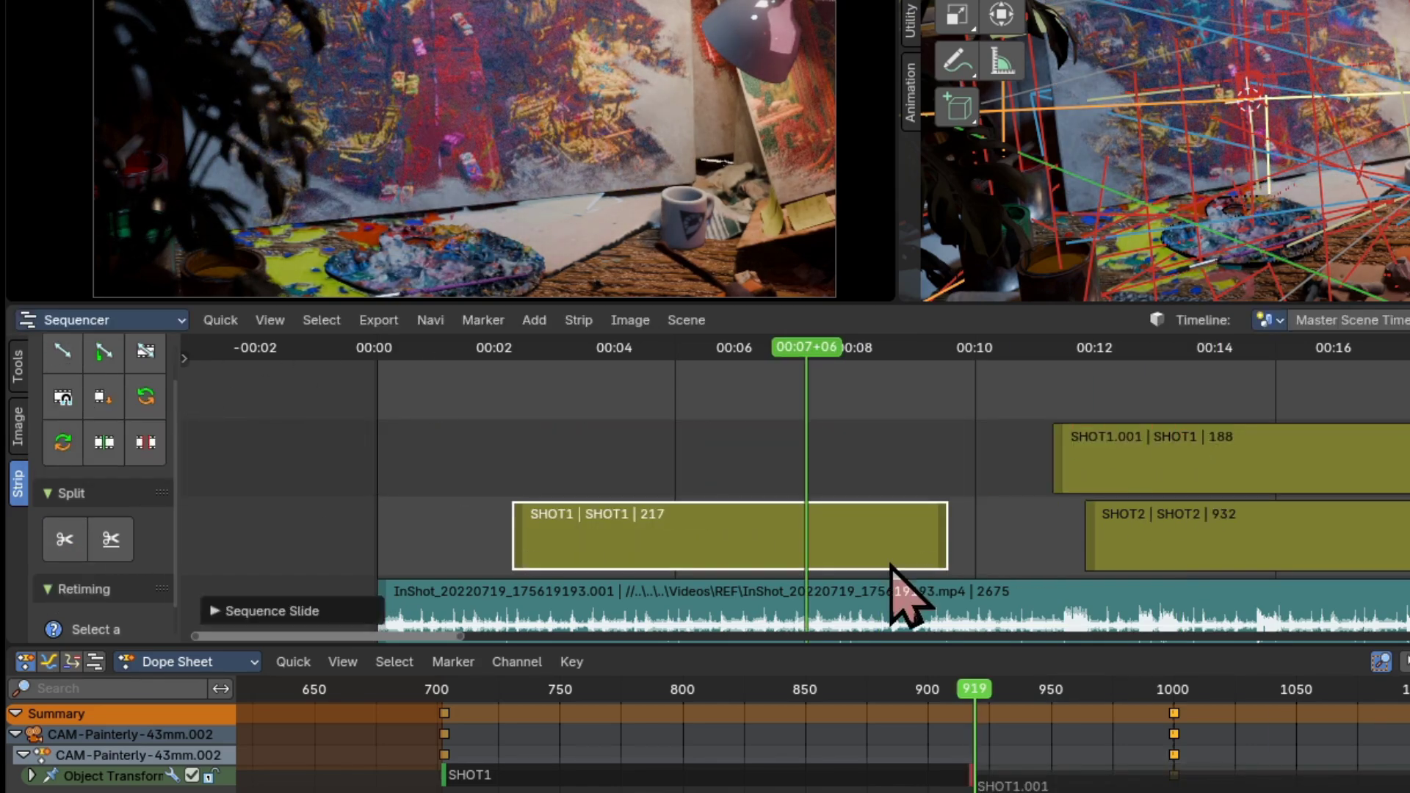
pyautogui.moveTo(967, 723); pyautogui.dragTo(1006, 726)
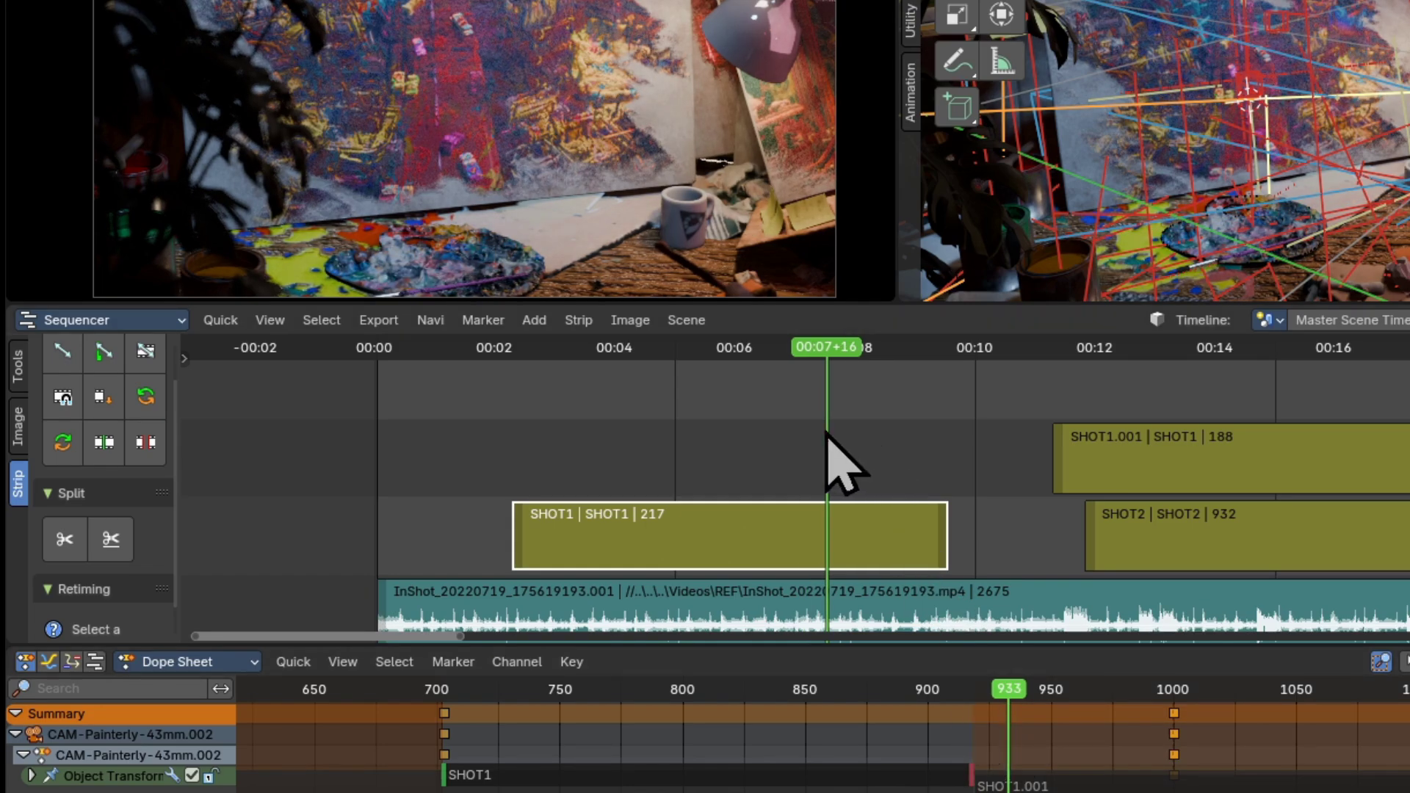
pyautogui.moveTo(796, 441); pyautogui.dragTo(641, 438)
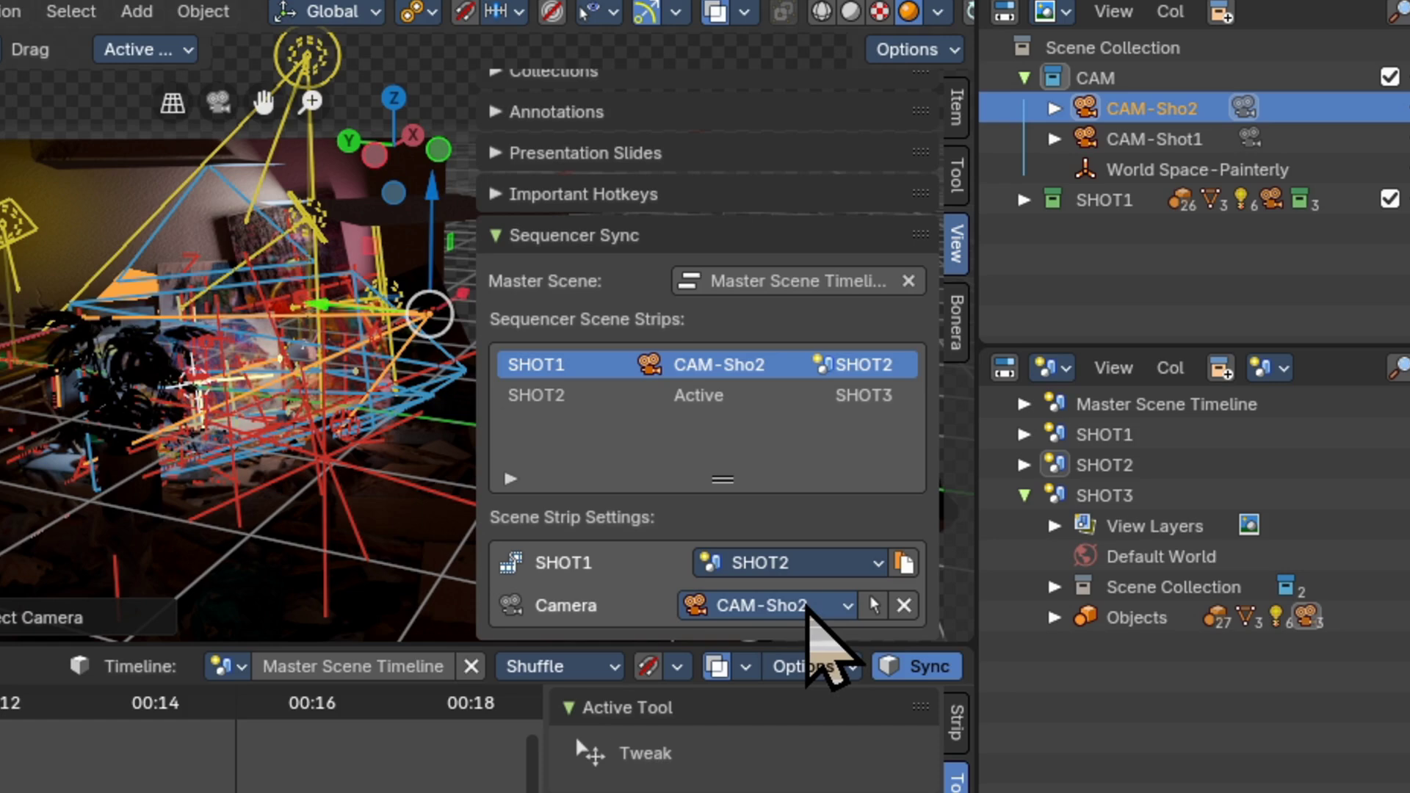
# Assign CAM-Shot1 to the strip, move that camera vertically, then reset the strip camera to Active.
pyautogui.click(809, 617)
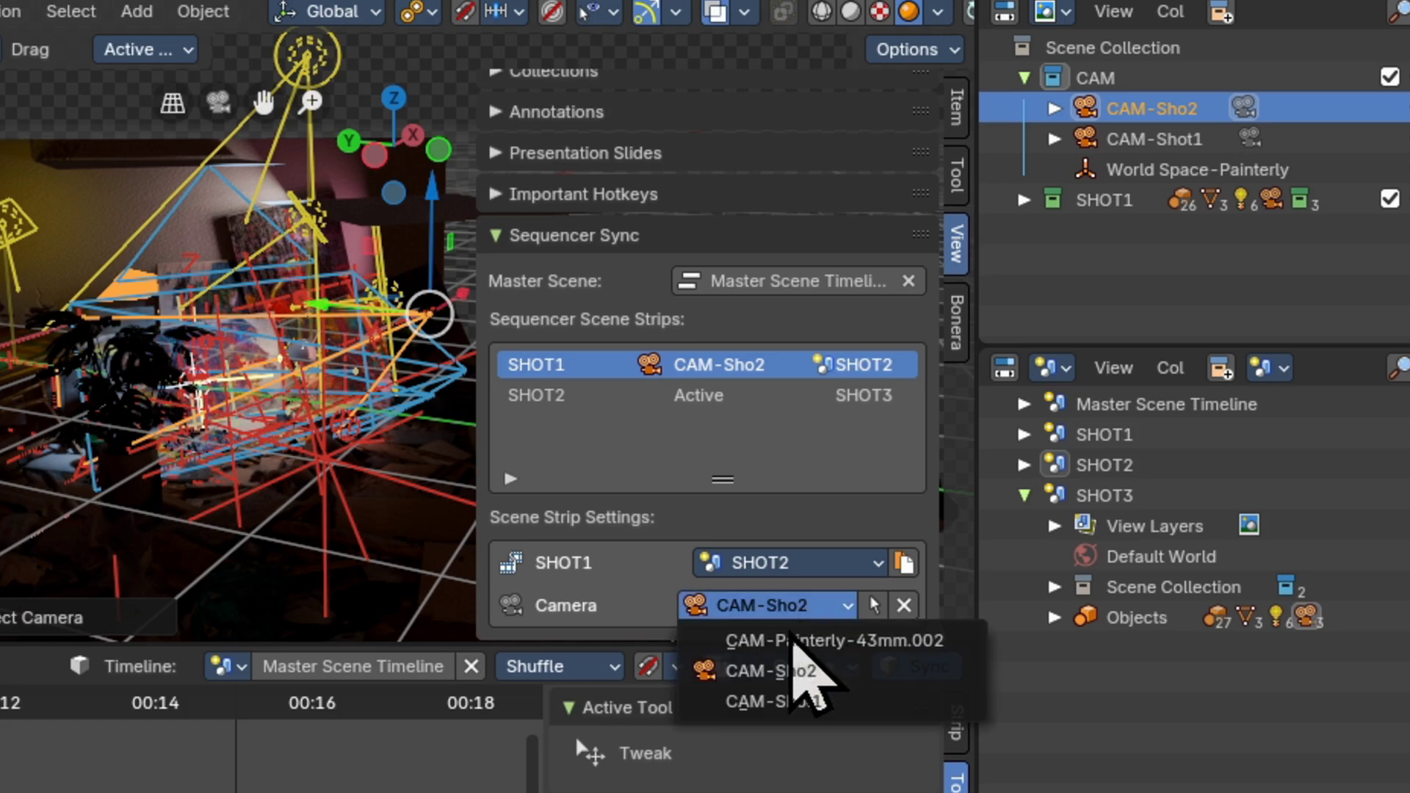
pyautogui.click(804, 699)
pyautogui.click(876, 605)
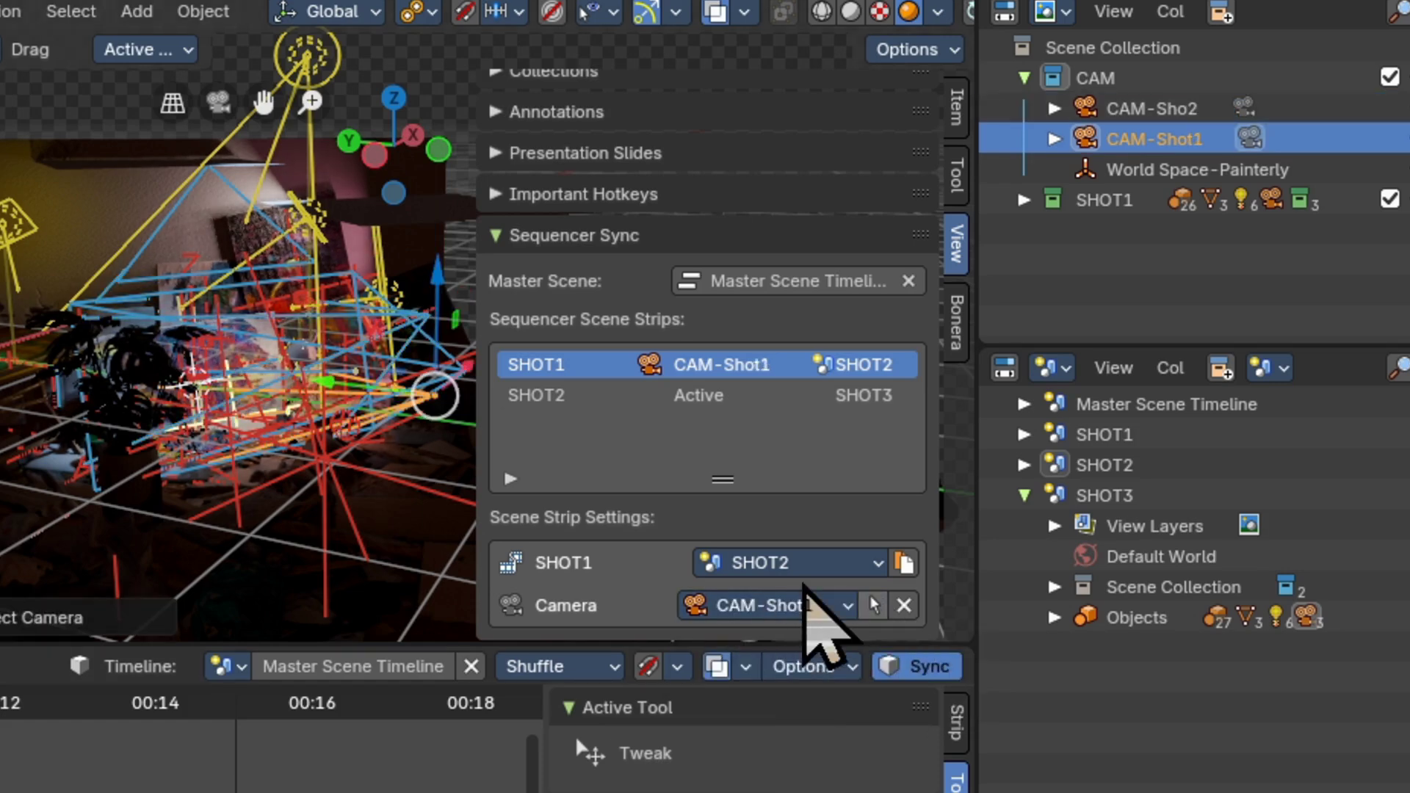
pyautogui.press('g')
pyautogui.press('z')
pyautogui.click(419, 351)
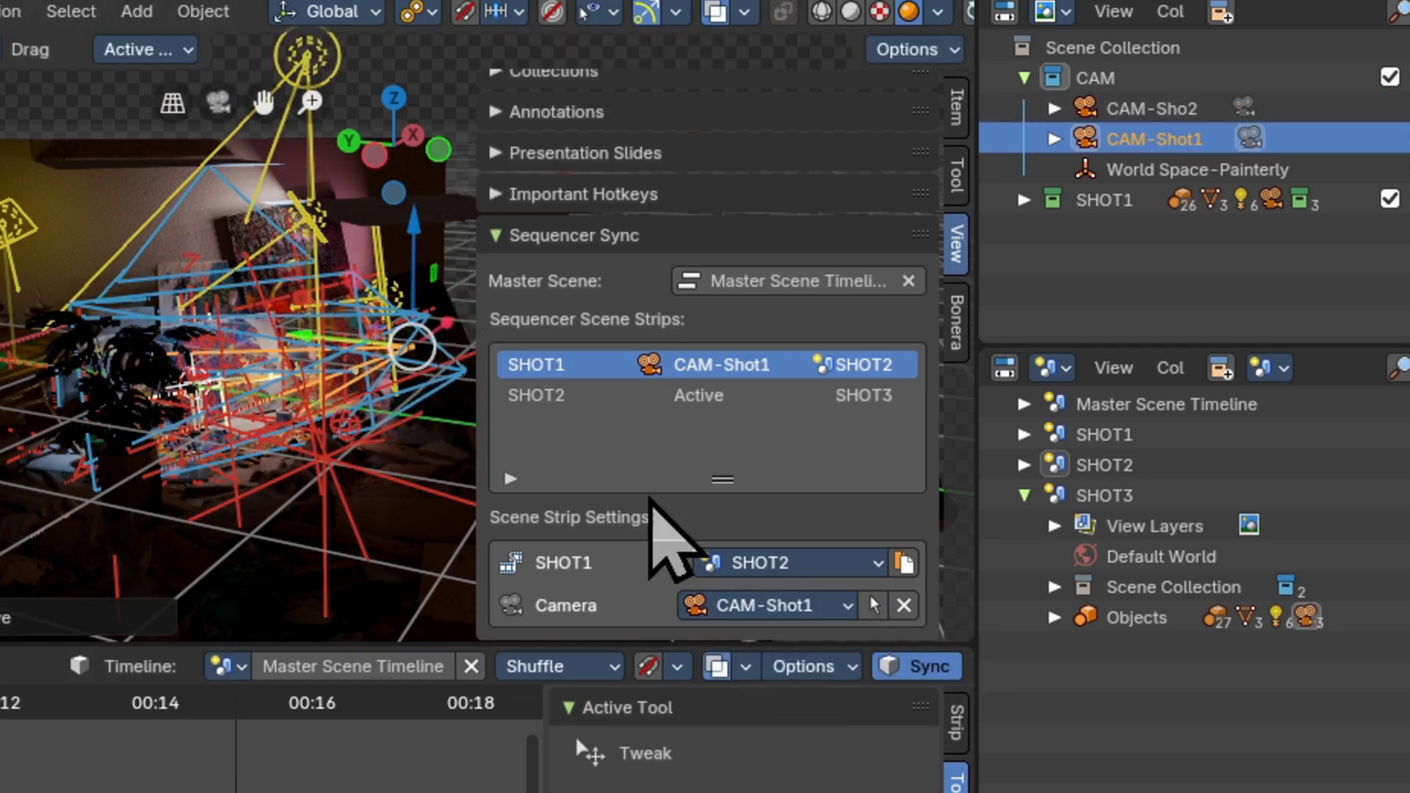
pyautogui.click(903, 605)
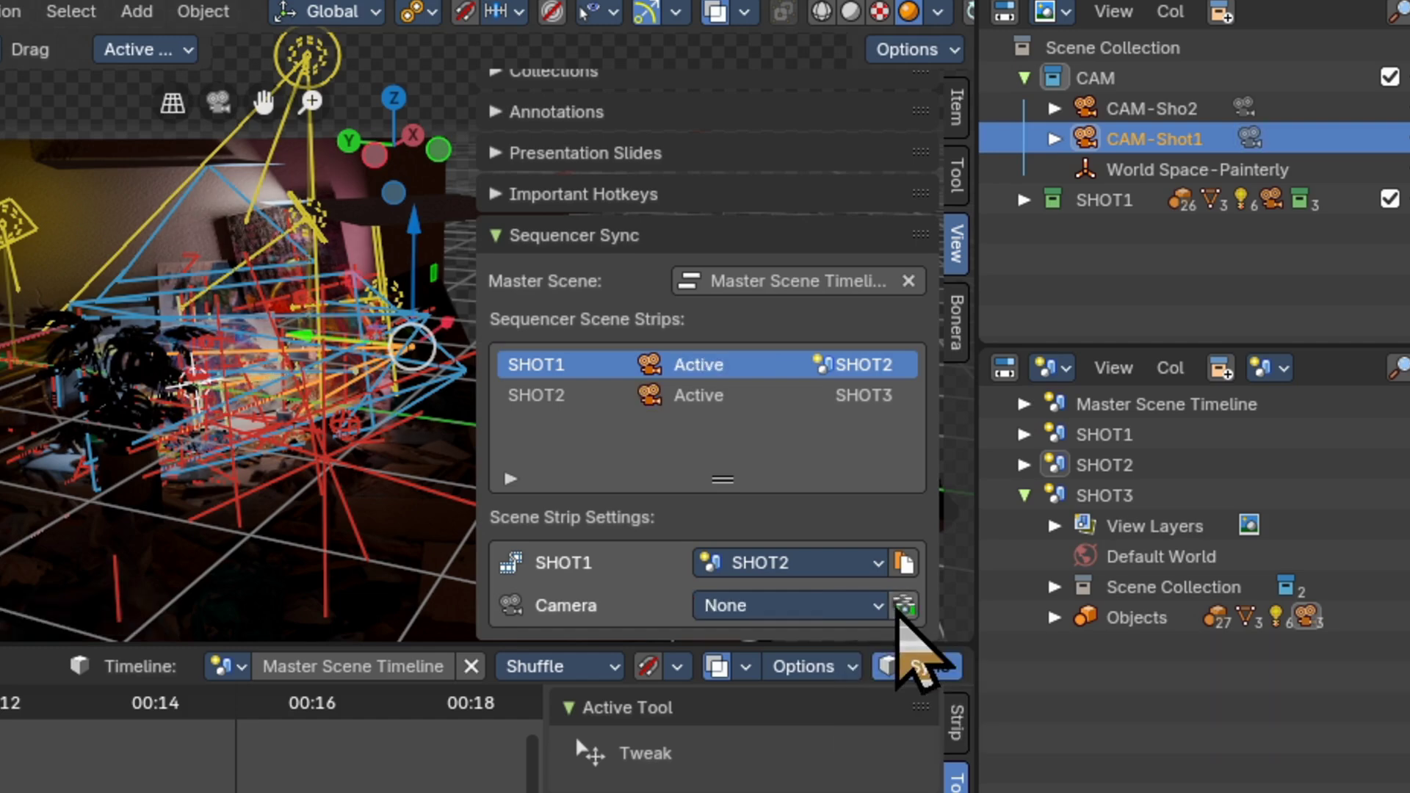
pyautogui.click(903, 605)
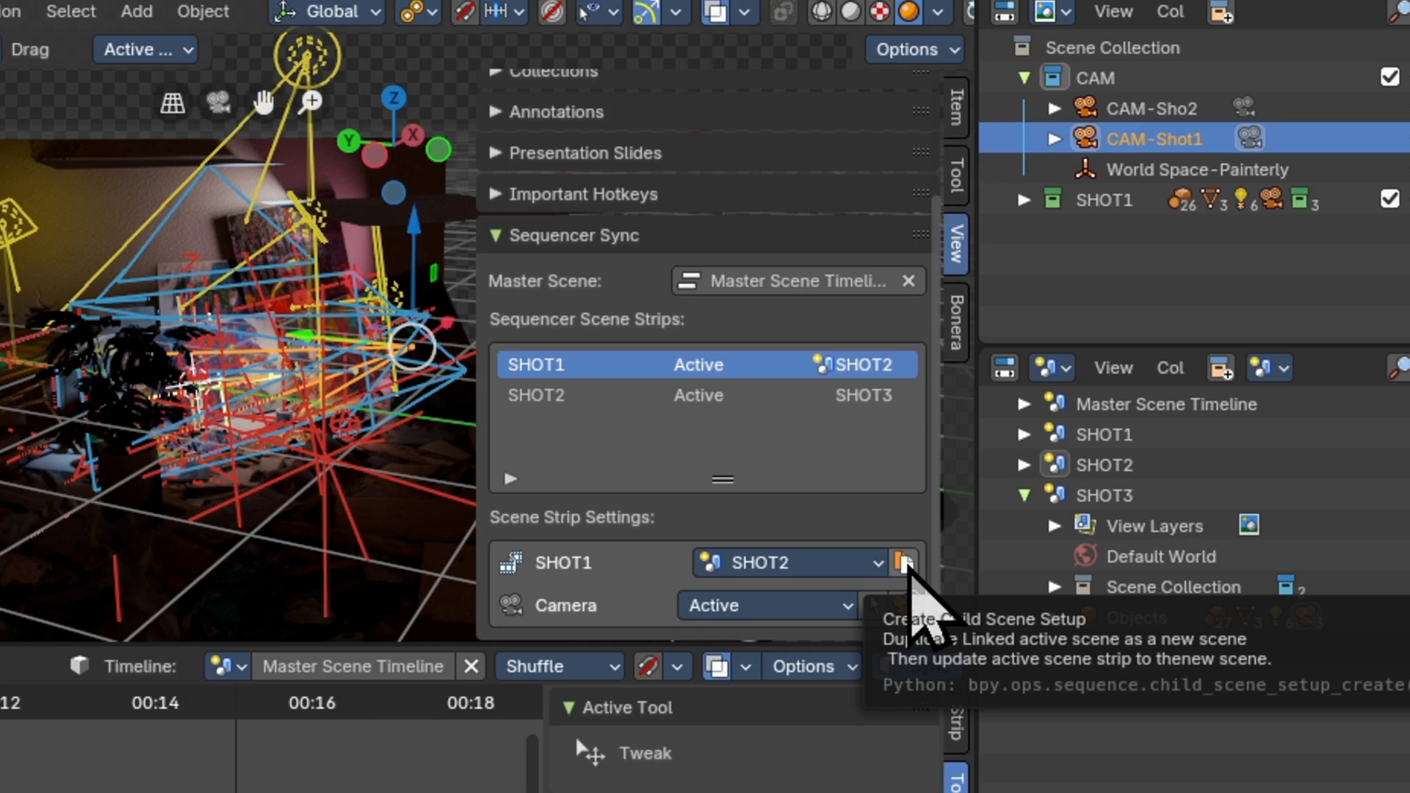
# Create a child scene named SHOT4 and assign it to the SHOT1 scene strip.
pyautogui.click(905, 564)
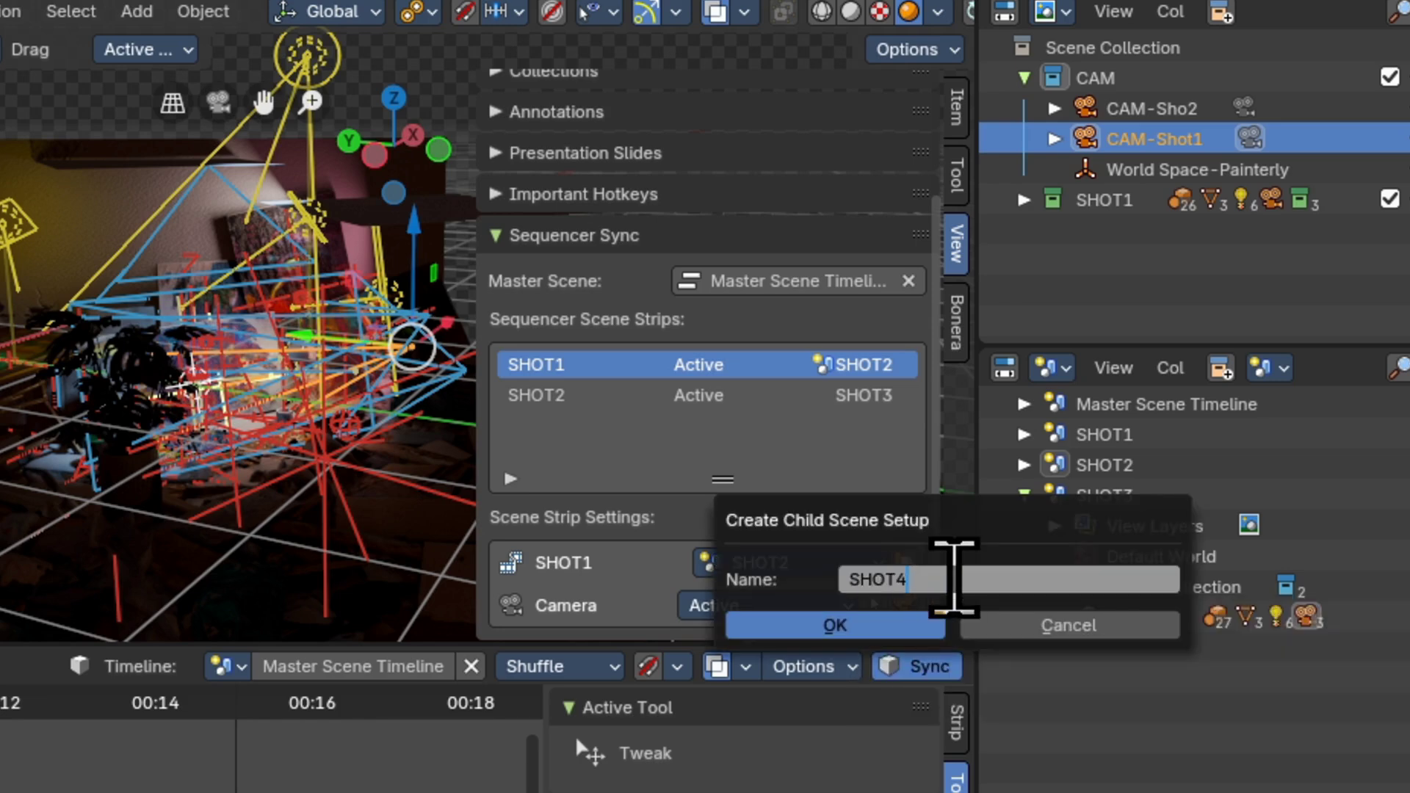
pyautogui.press('BackSpace')
pyautogui.write('4')
pyautogui.press('Return')
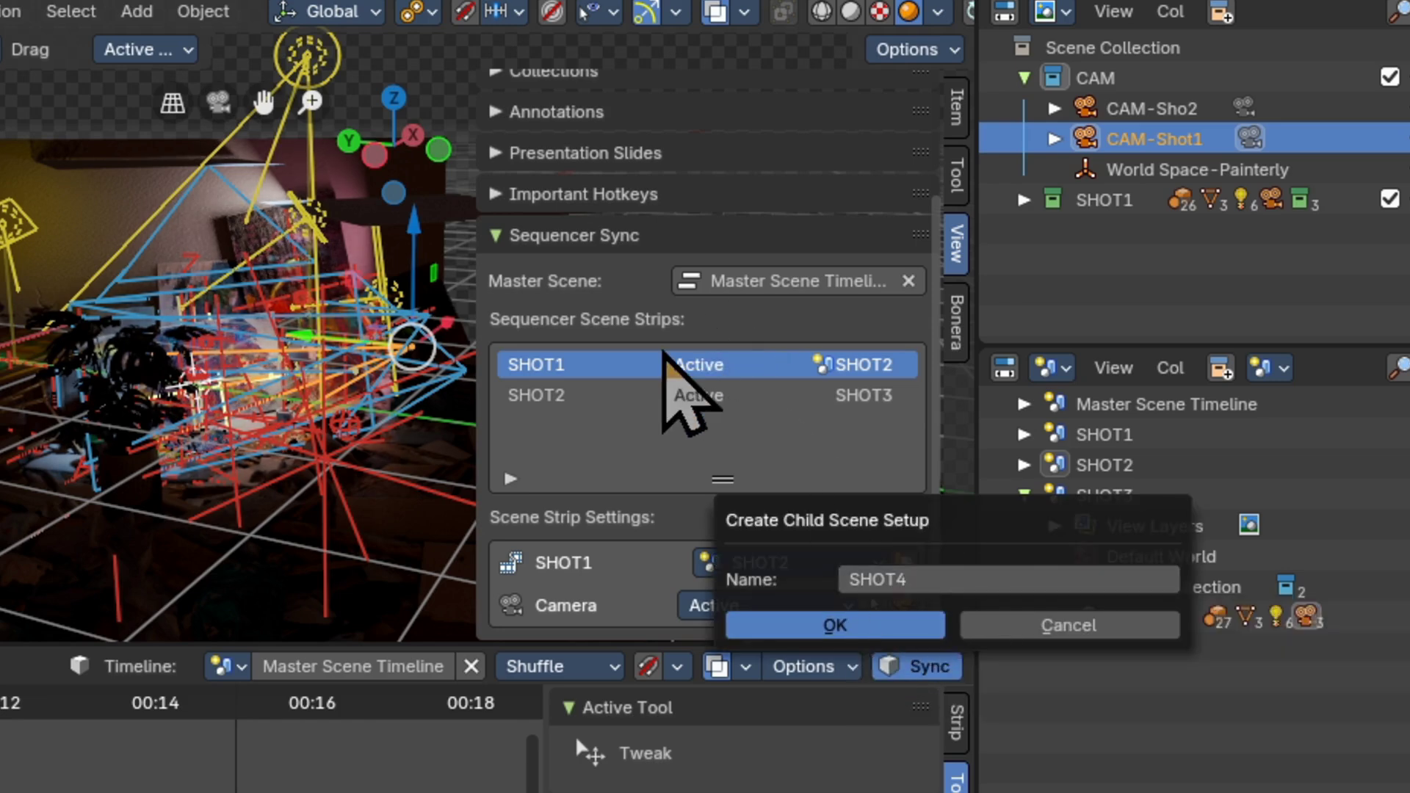
pyautogui.click(810, 626)
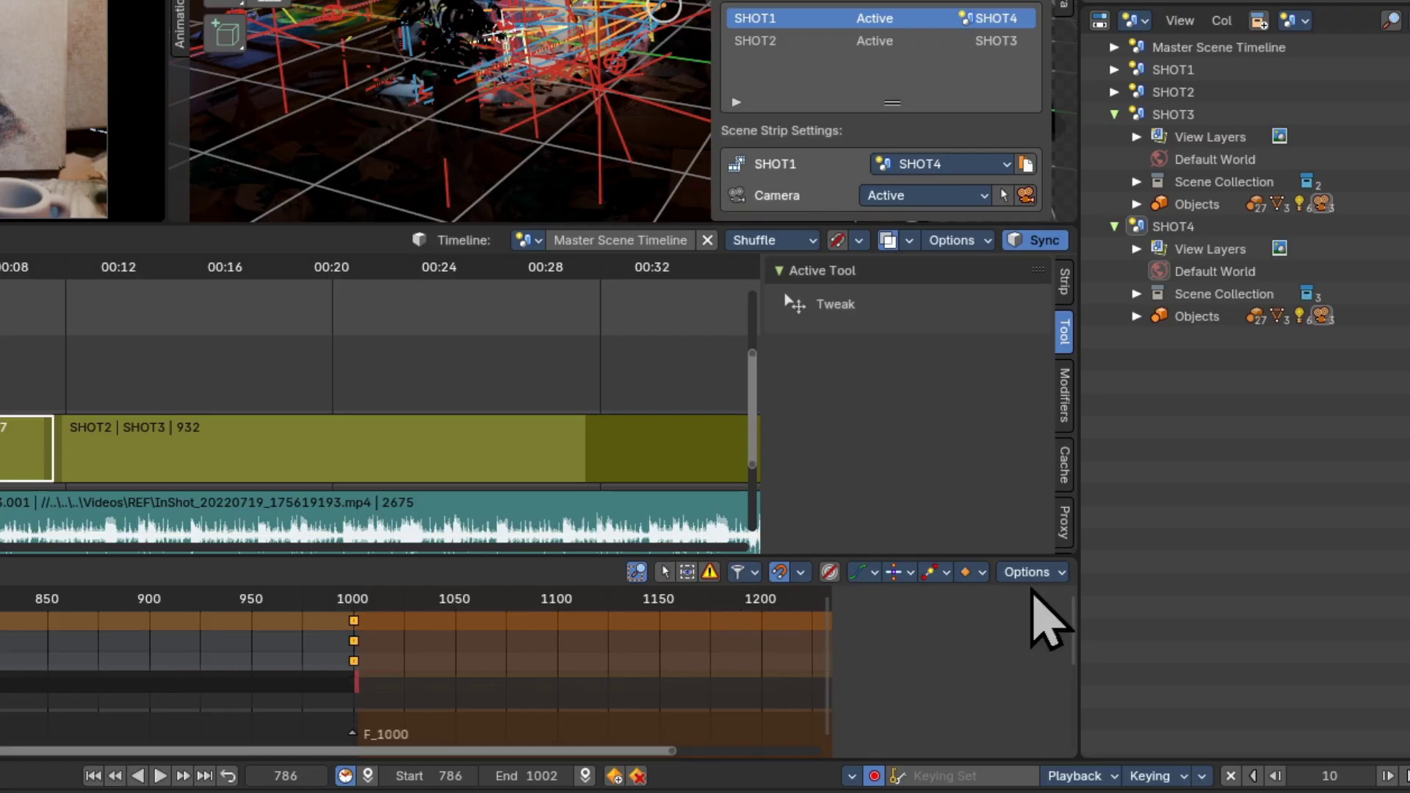
pyautogui.click(1030, 573)
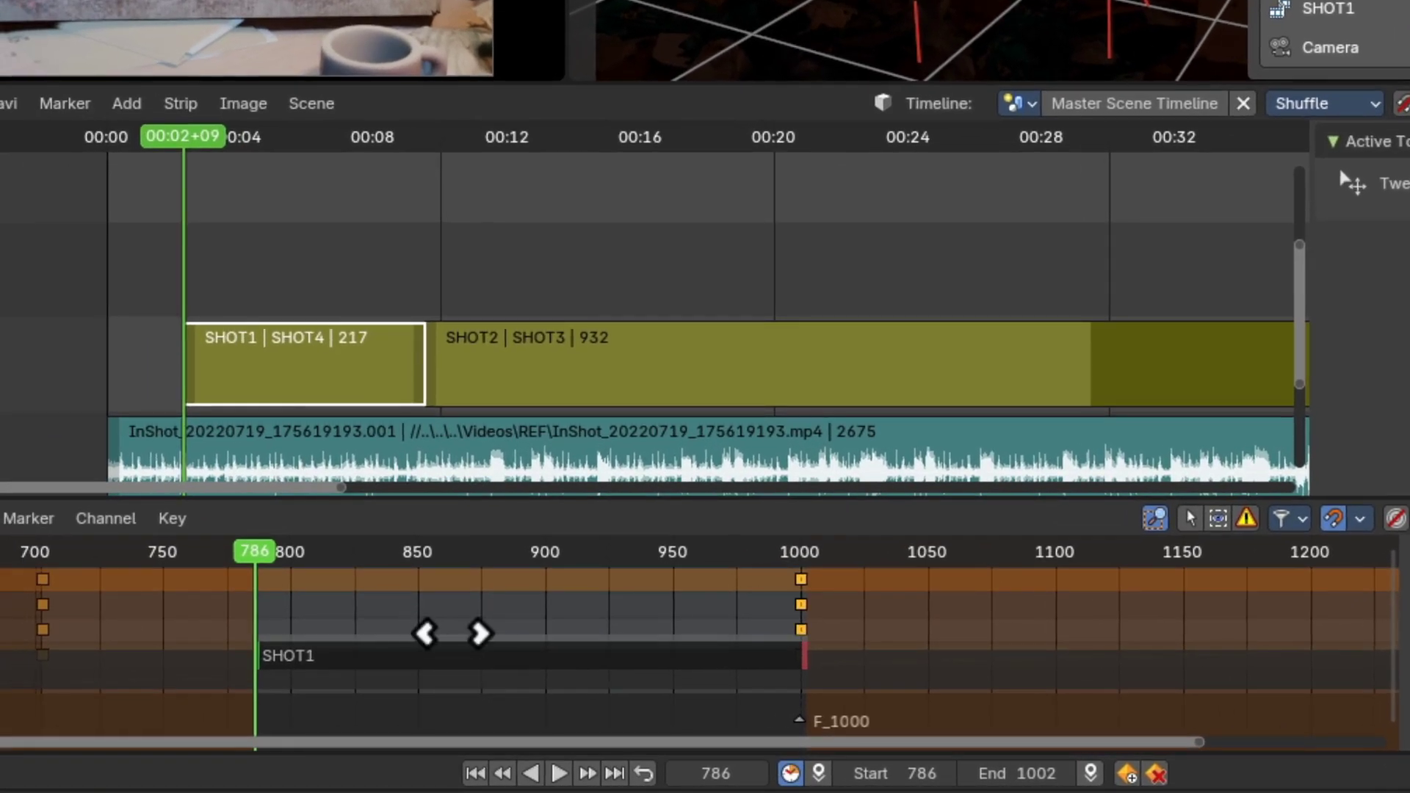
# Shift SHOT1's range earlier, drag its handles to span 257 frames, and disable preview range.
pyautogui.moveTo(451, 634)
pyautogui.mouseDown()
pyautogui.moveTo(293, 631)
pyautogui.moveTo(712, 633)
pyautogui.moveTo(473, 631)
pyautogui.moveTo(331, 698)
pyautogui.mouseUp()
pyautogui.moveTo(271, 649)
pyautogui.mouseDown()
pyautogui.moveTo(133, 646)
pyautogui.moveTo(254, 647)
pyautogui.moveTo(228, 654)
pyautogui.mouseUp()
pyautogui.moveTo(825, 651)
pyautogui.mouseDown()
pyautogui.moveTo(1062, 655)
pyautogui.moveTo(881, 654)
pyautogui.mouseUp()
pyautogui.moveTo(472, 642)
pyautogui.mouseDown()
pyautogui.moveTo(698, 630)
pyautogui.moveTo(485, 629)
pyautogui.mouseUp()
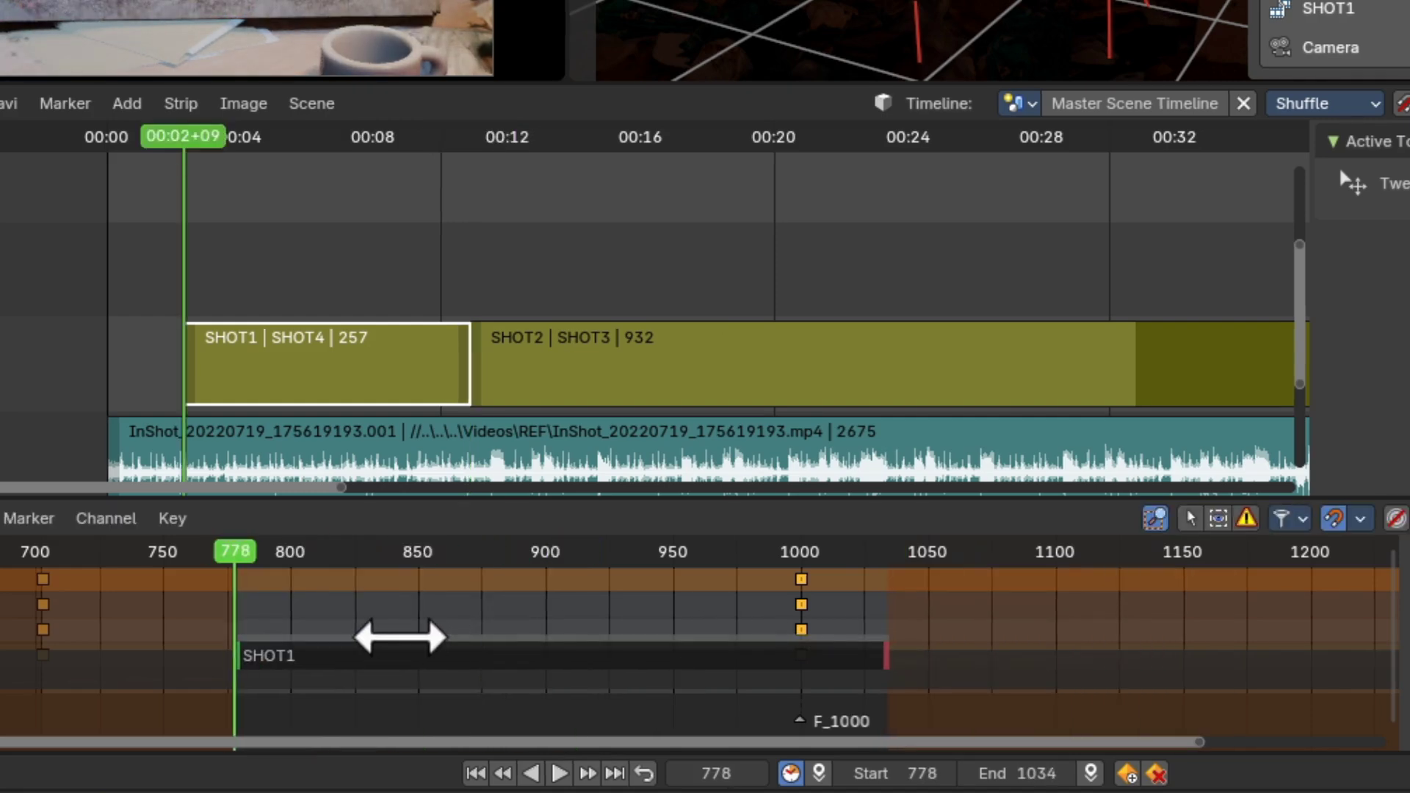
pyautogui.moveTo(400, 637); pyautogui.dragTo(356, 634)
pyautogui.click(974, 774)
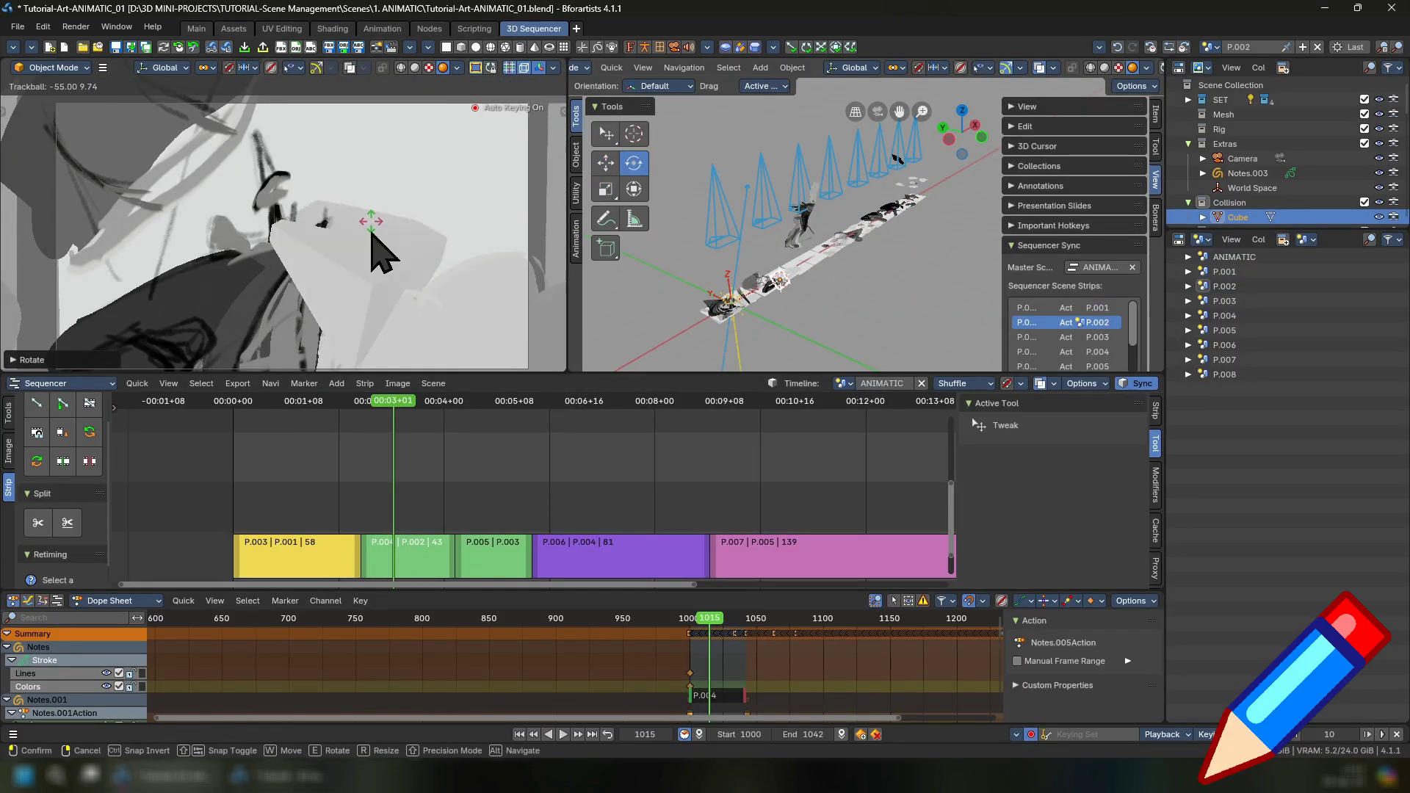
# Add child scene 'Animation Scene-take3' to the animation strip in Shot_01 and start moving a bone.
pyautogui.click(760, 273)
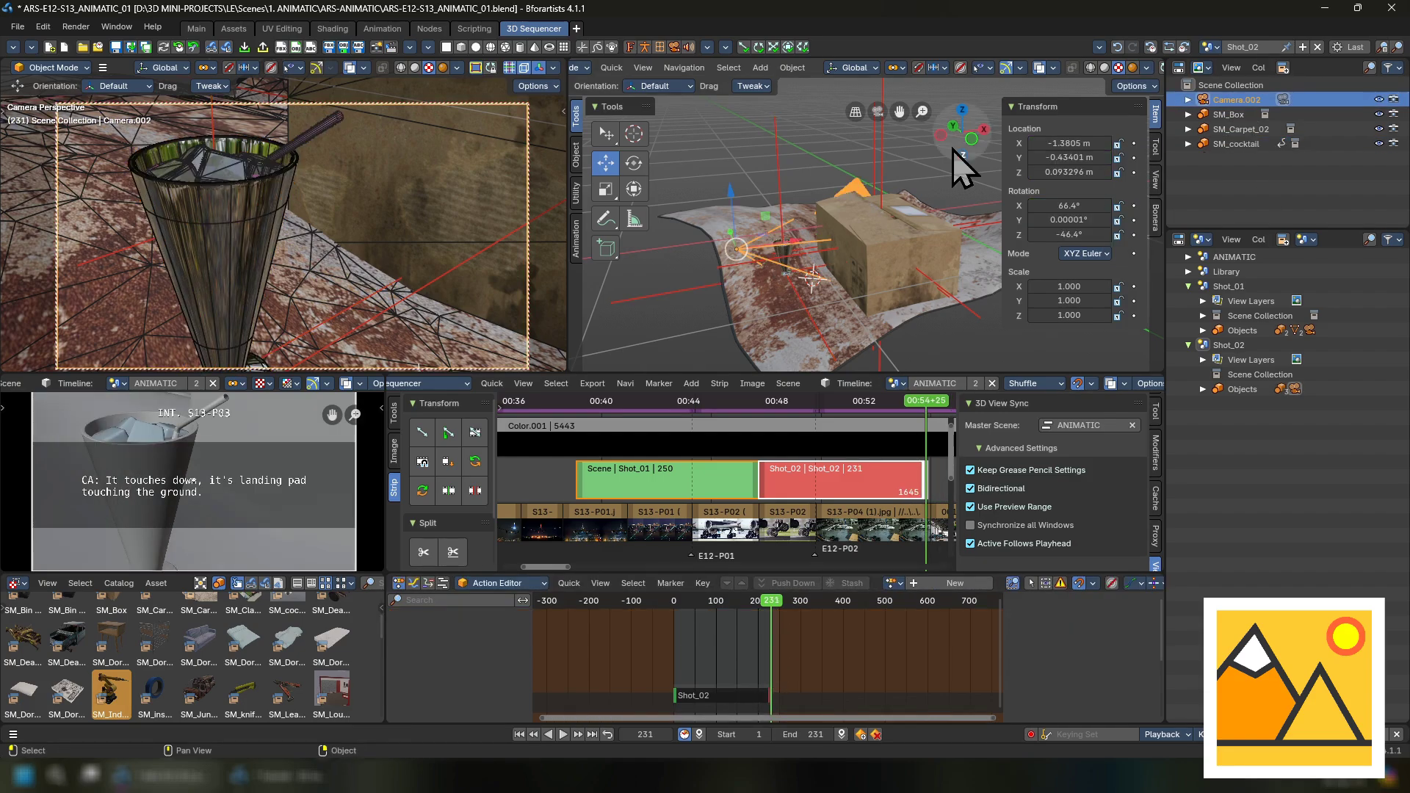
pyautogui.click(683, 465)
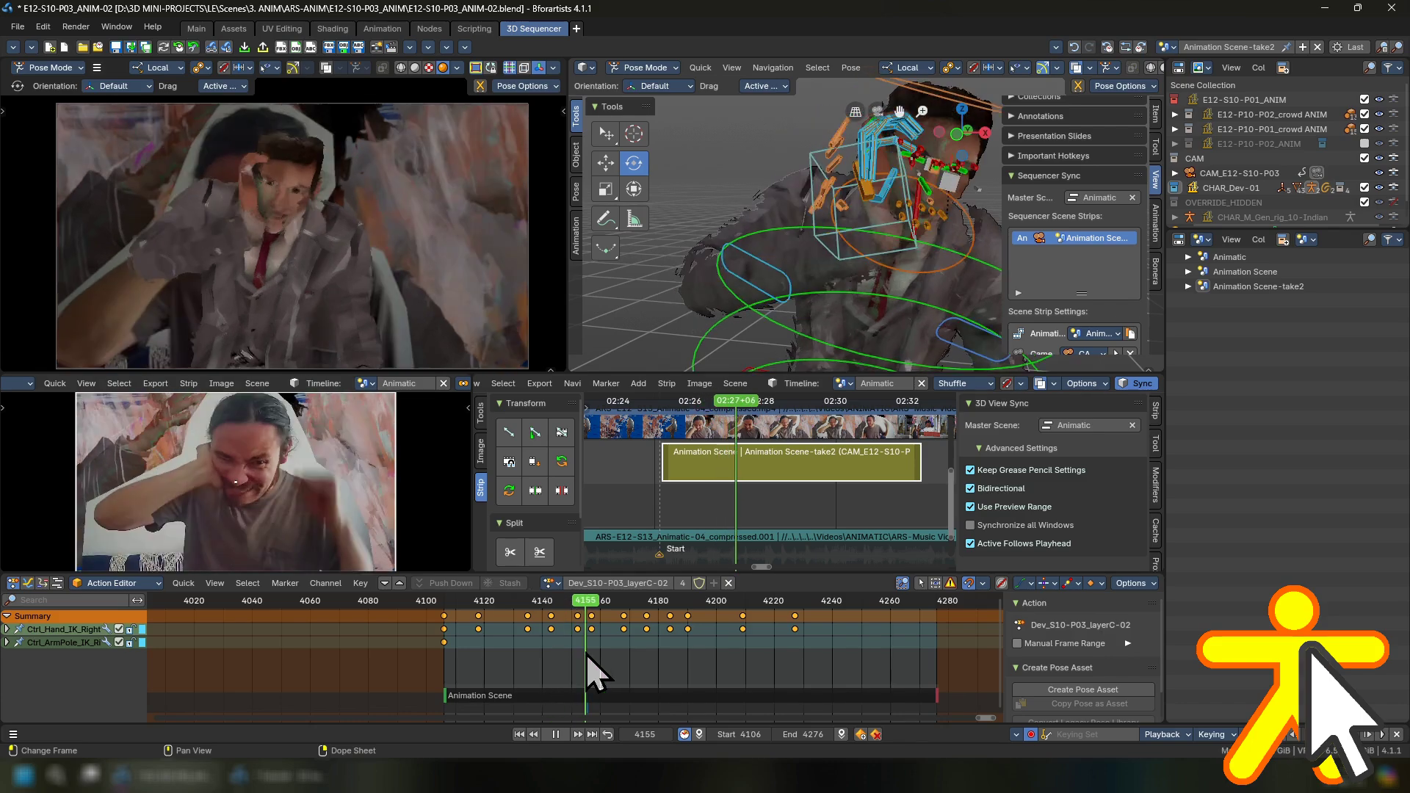
pyautogui.click(674, 536)
pyautogui.scroll(-1, 1102, 283)
pyautogui.click(1129, 317)
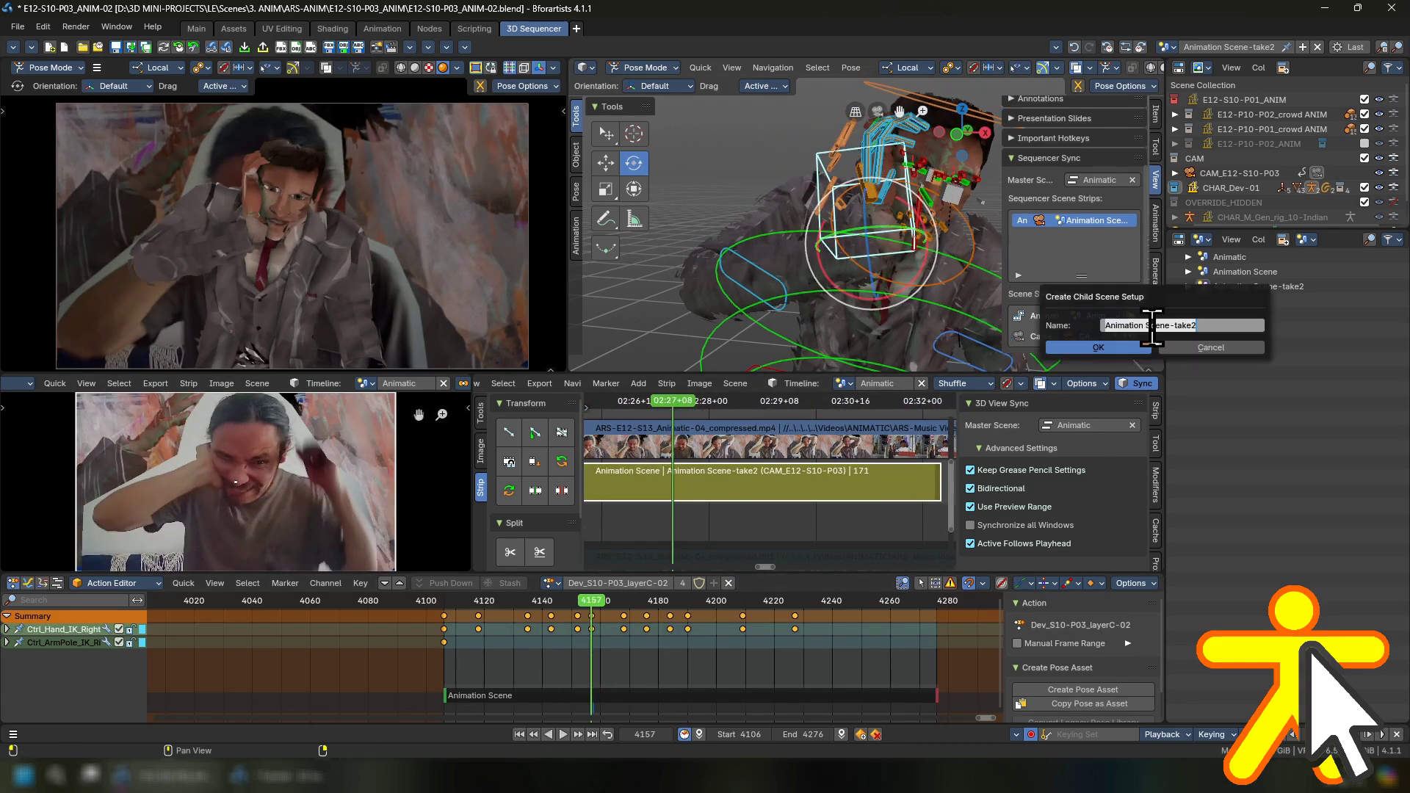
pyautogui.write('e3')
pyautogui.press('Return')
pyautogui.press('g')
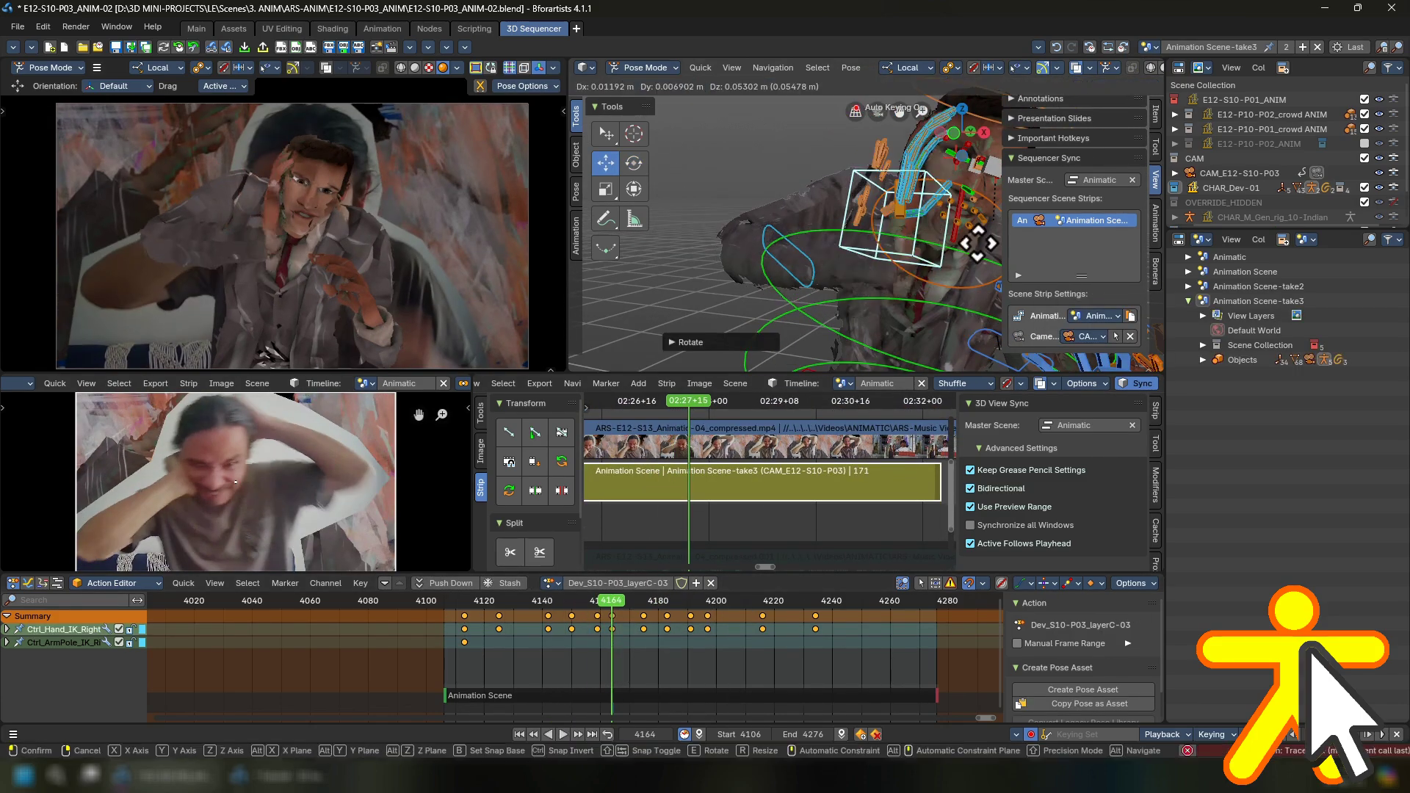
pyautogui.rightClick(977, 234)
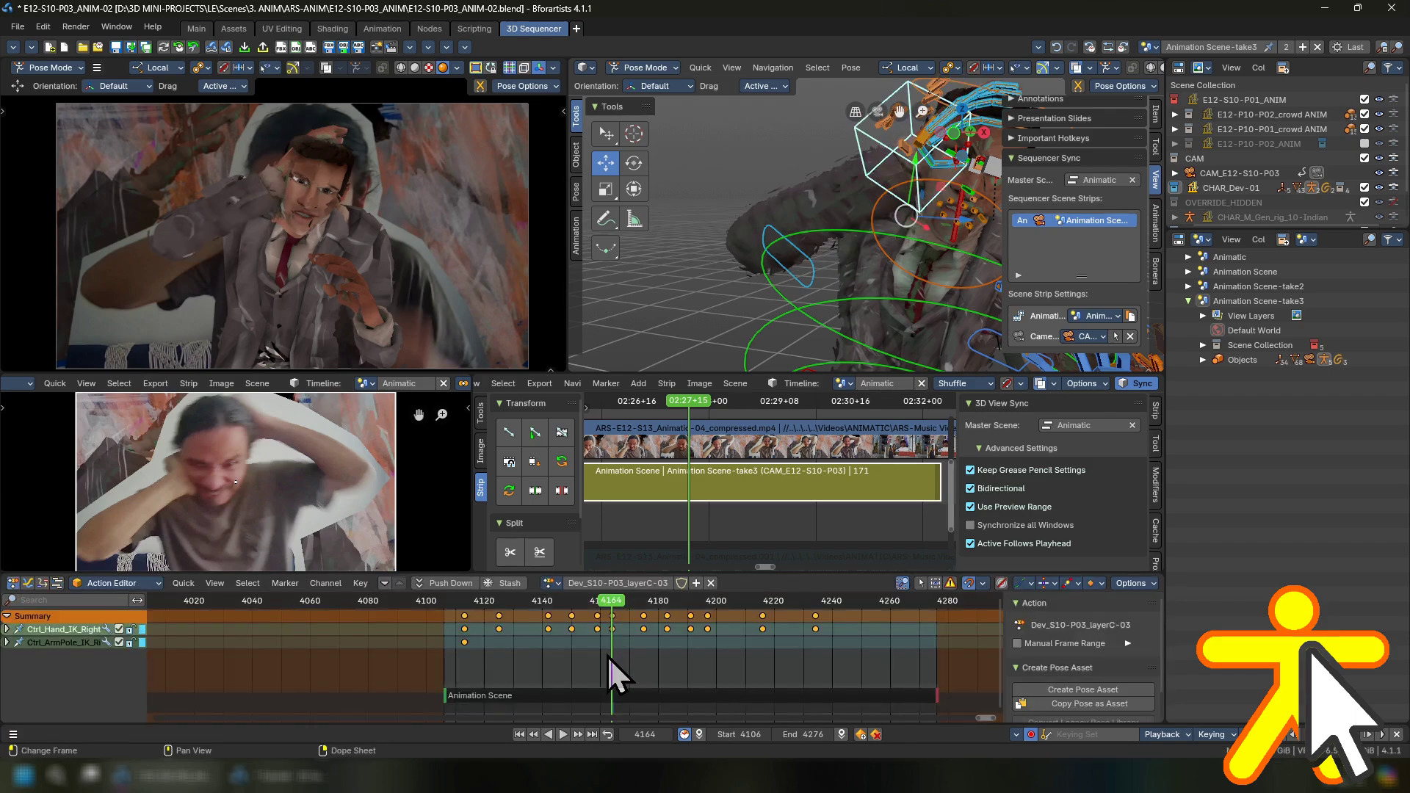
# Move the title card to a new spot, play the shot, and lower Color Balance Power.
pyautogui.click(571, 649)
pyautogui.press('r')
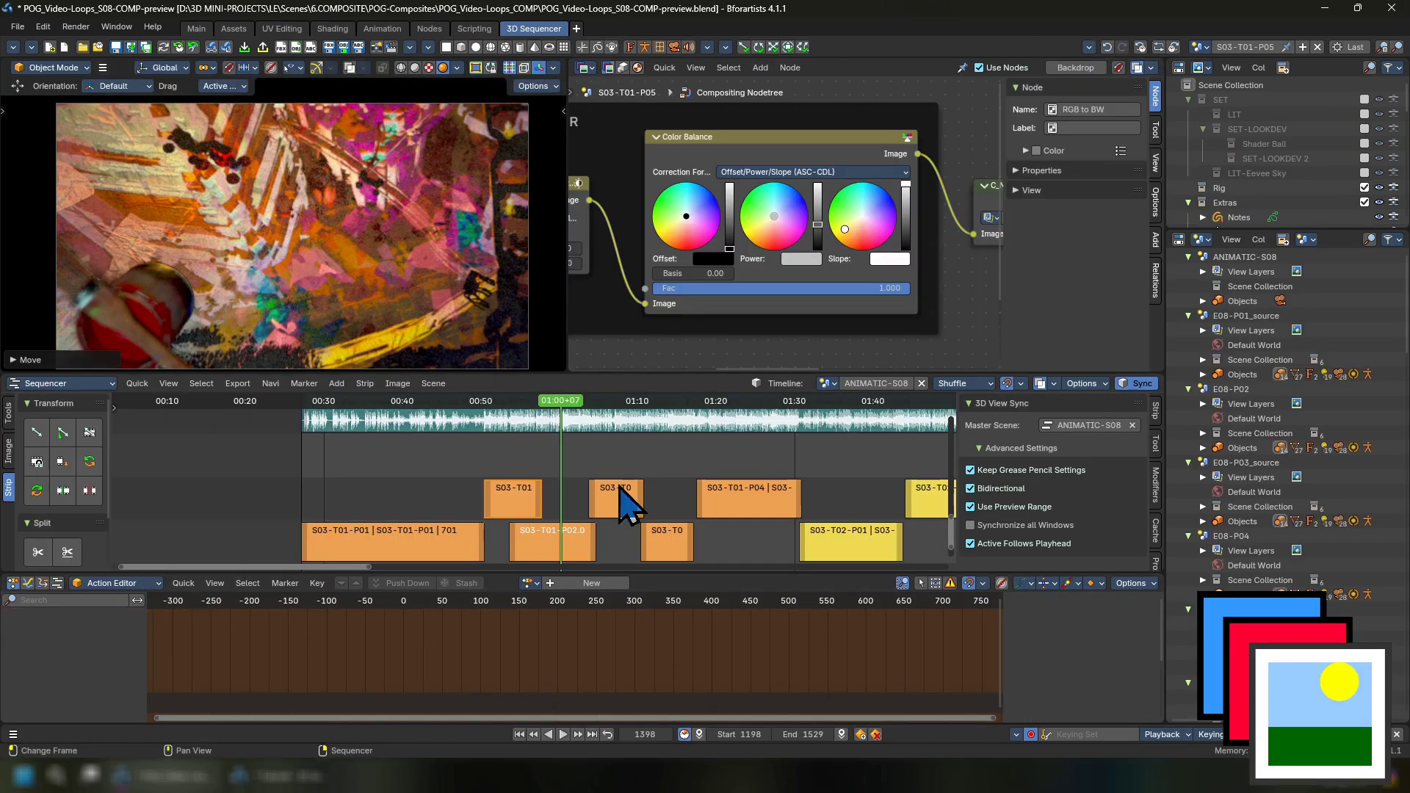
pyautogui.moveTo(627, 498)
pyautogui.mouseDown()
pyautogui.moveTo(488, 456)
pyautogui.moveTo(431, 466)
pyautogui.mouseUp()
pyautogui.press('g')
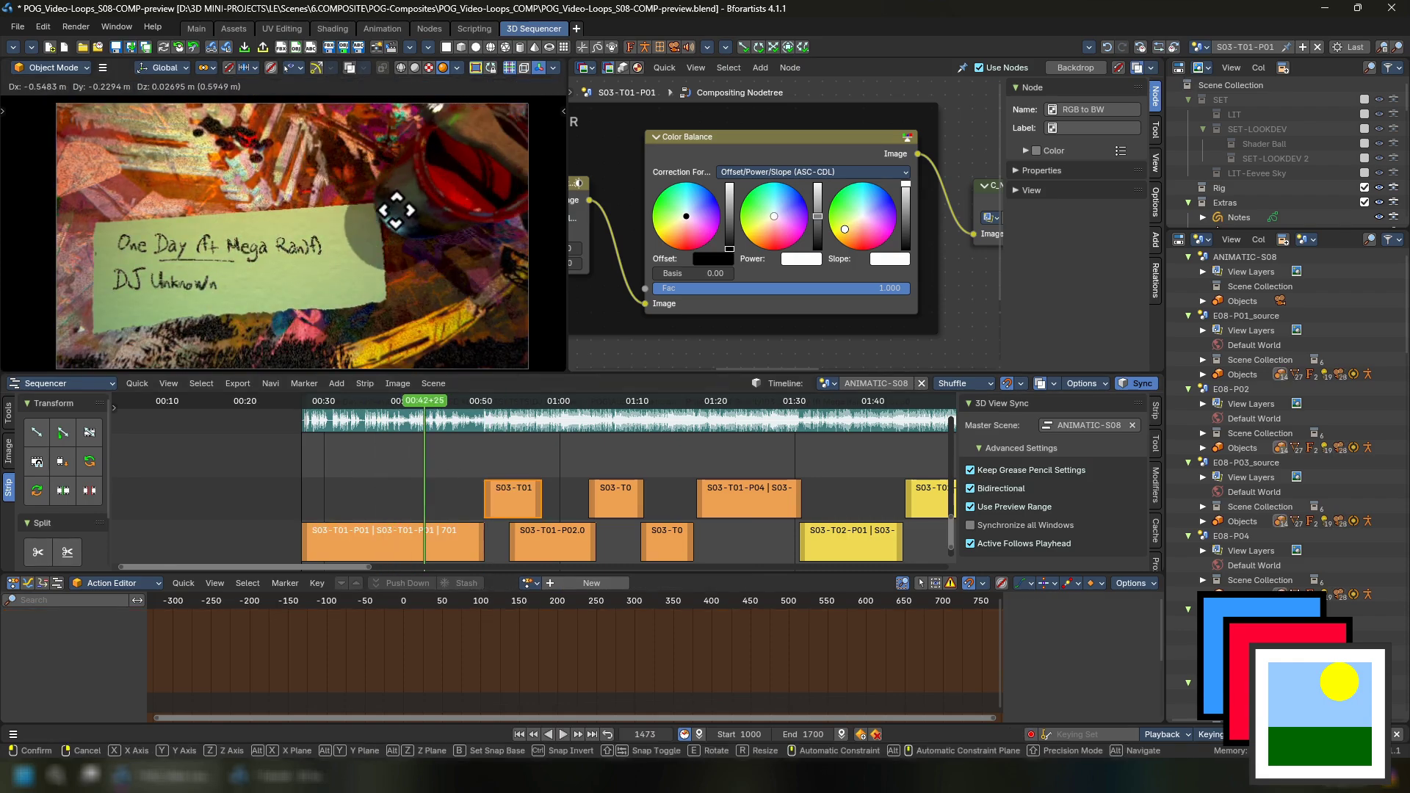
pyautogui.click(389, 215)
pyautogui.press('space')
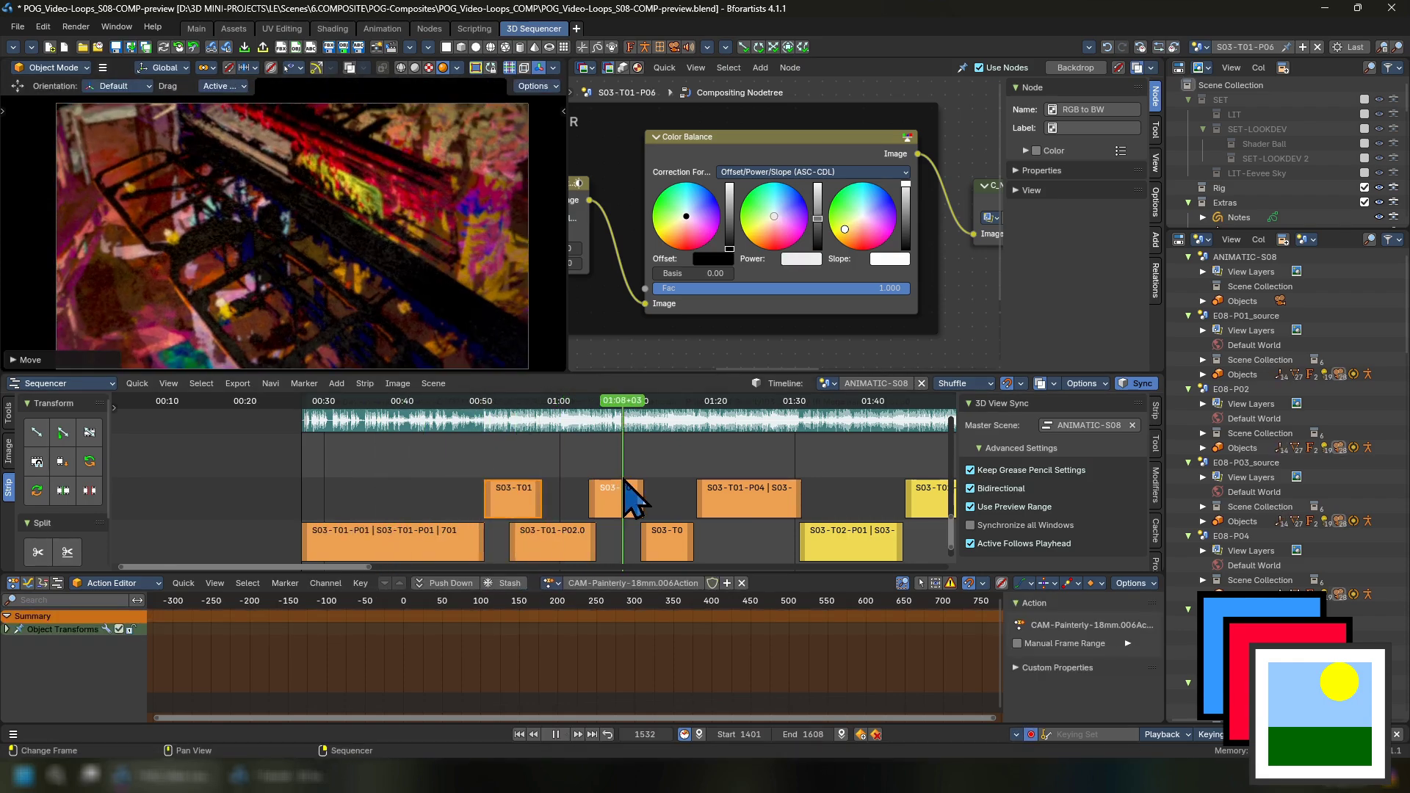
pyautogui.moveTo(816, 218); pyautogui.dragTo(817, 230)
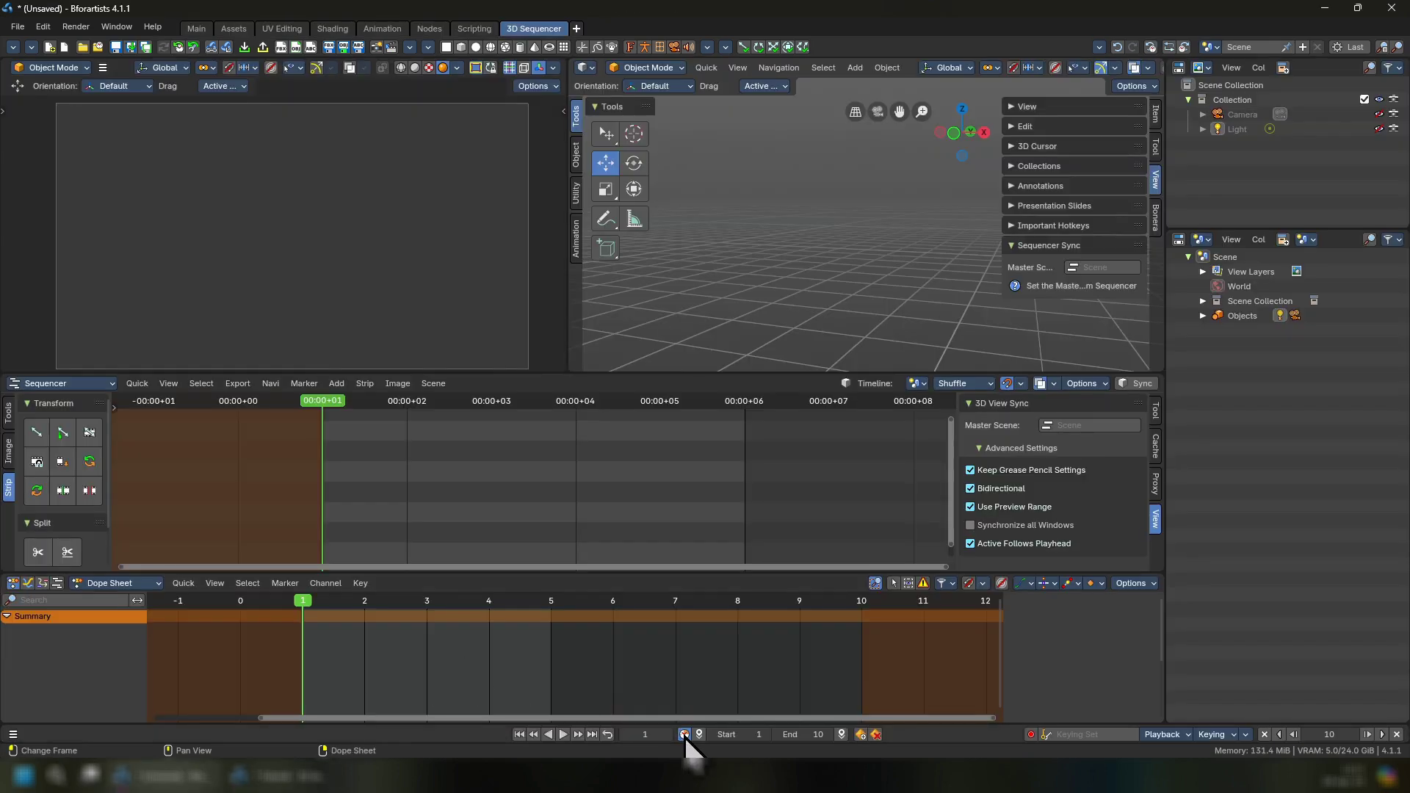
# Disable the timeline preview range and bring the Notepad render.bat window forward.
pyautogui.click(684, 735)
pyautogui.click(686, 734)
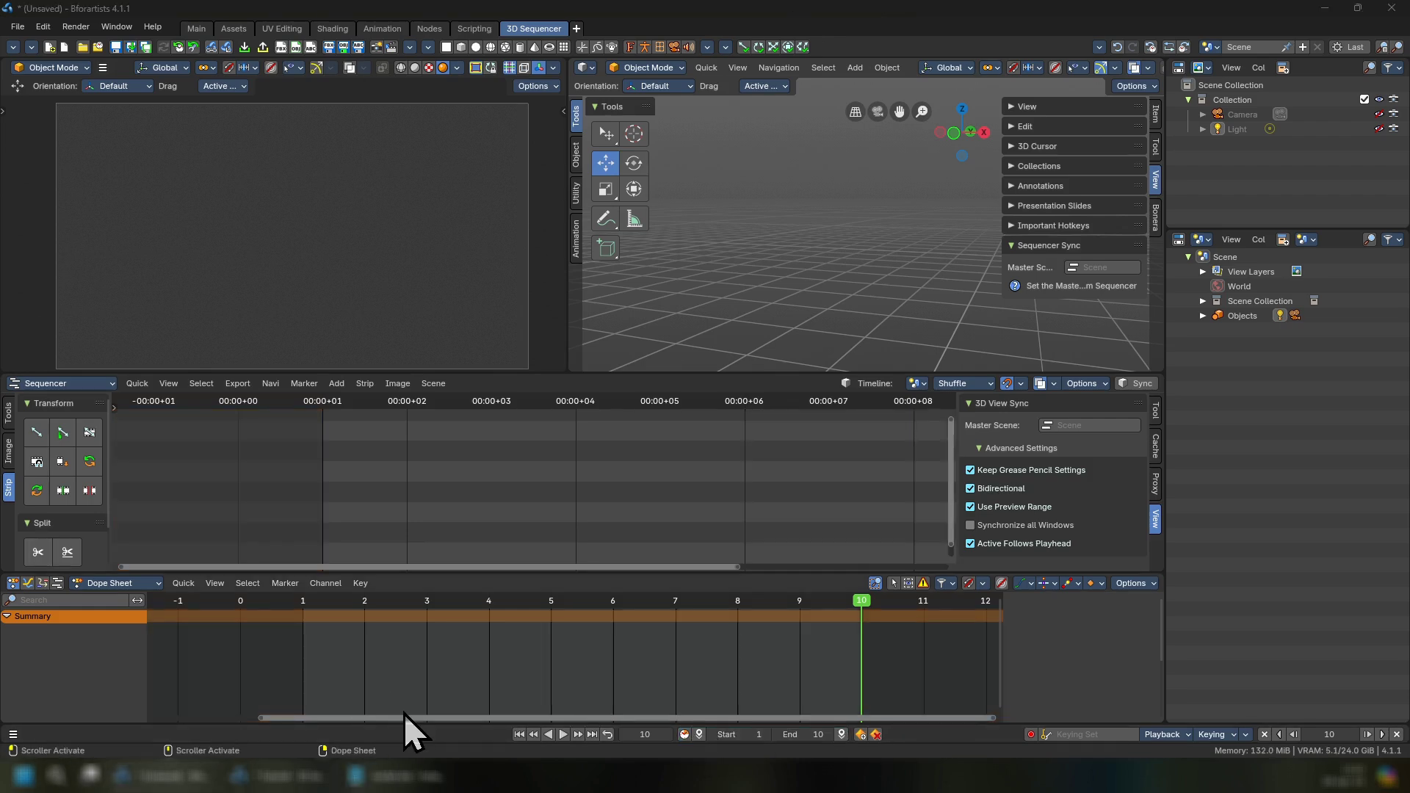
pyautogui.click(427, 778)
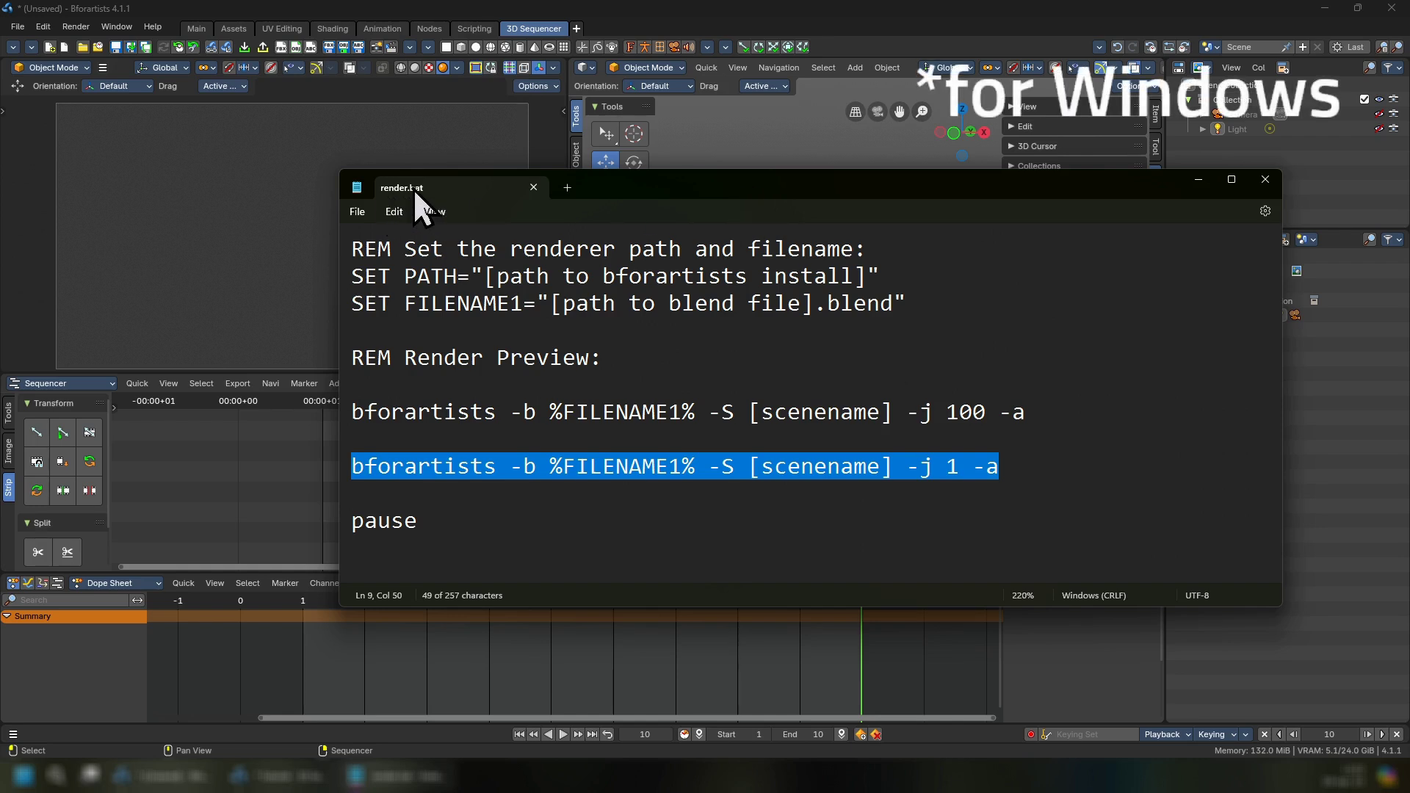
# Highlight render.bat's install path, blend file and scene name placeholders, then line 9.
pyautogui.moveTo(806, 189); pyautogui.dragTo(677, 148)
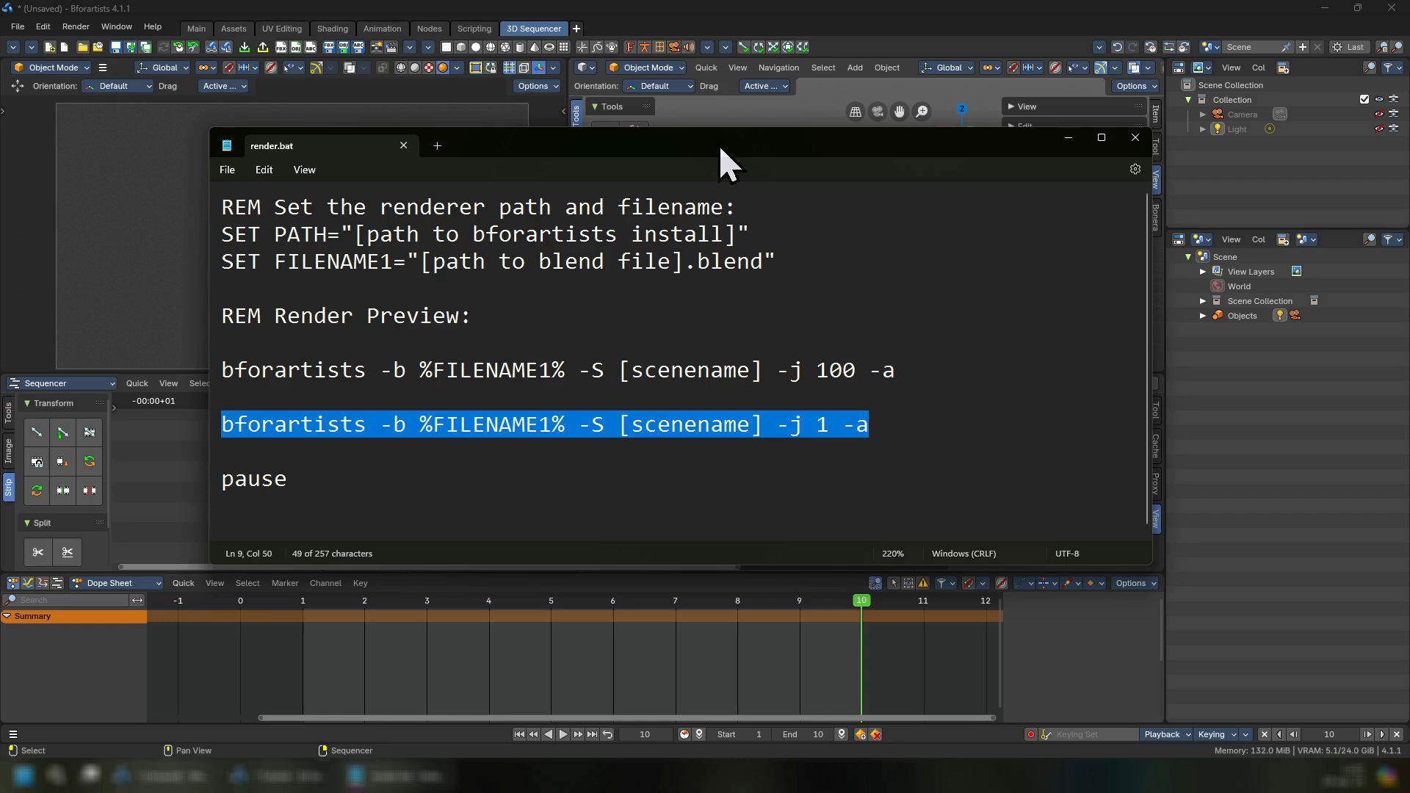
pyautogui.moveTo(778, 237); pyautogui.dragTo(358, 252)
pyautogui.moveTo(832, 260); pyautogui.dragTo(403, 276)
pyautogui.moveTo(777, 371); pyautogui.dragTo(614, 382)
pyautogui.moveTo(939, 424); pyautogui.dragTo(216, 431)
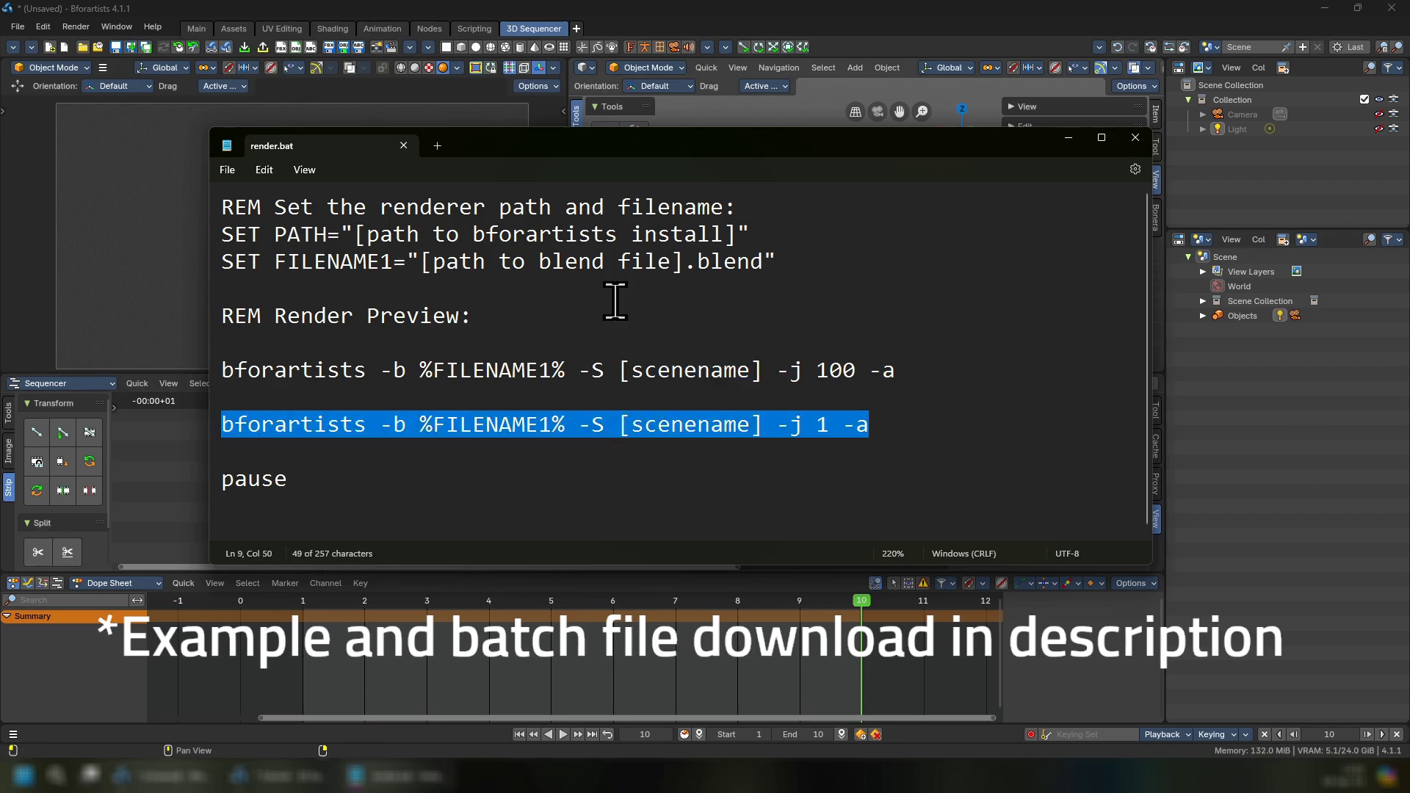
pyautogui.click(665, 493)
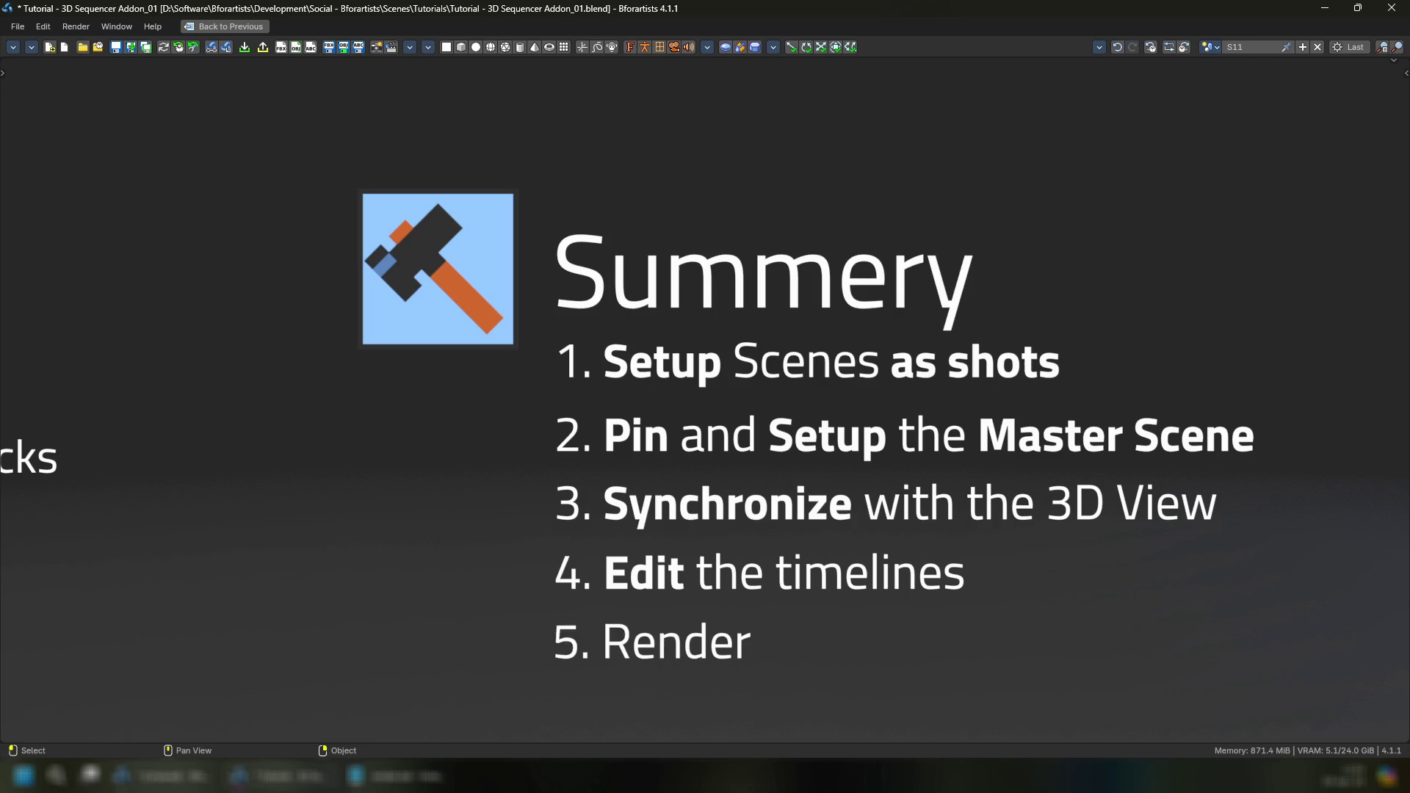
# Advance the presentation to the Download Bforartists 4 slide.
pyautogui.press('space')
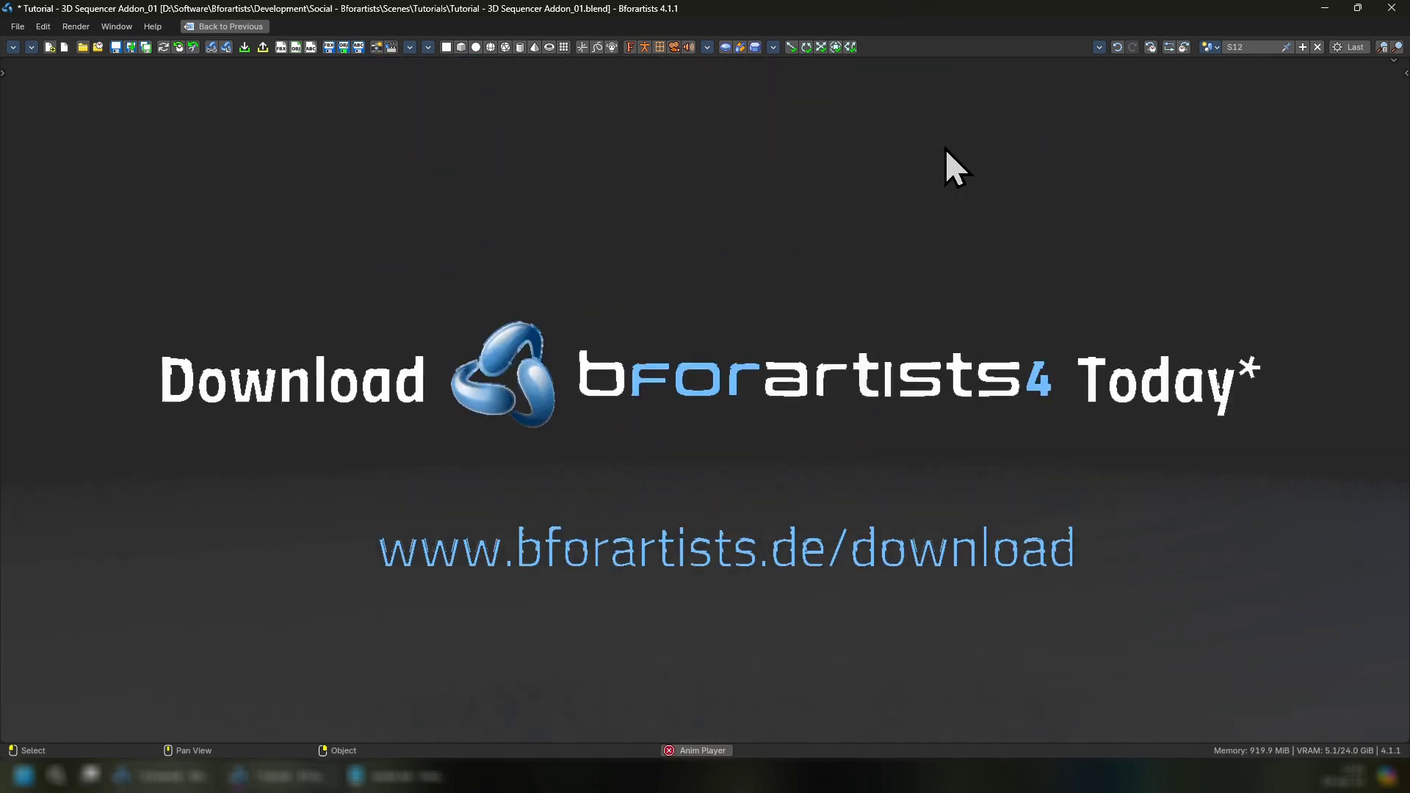